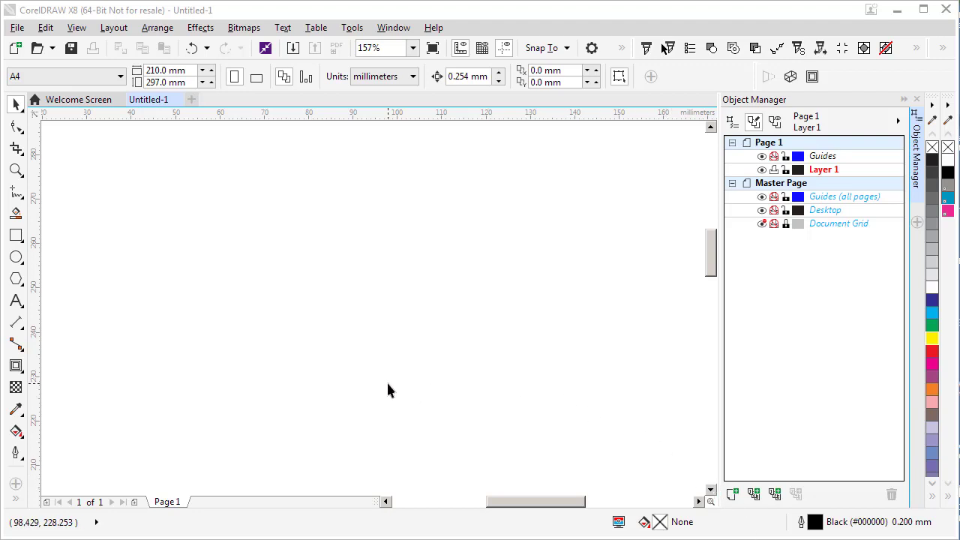
Step: Import the Dfine80mm.jpg logo image from the Bitmap images folder
left_click(17, 28)
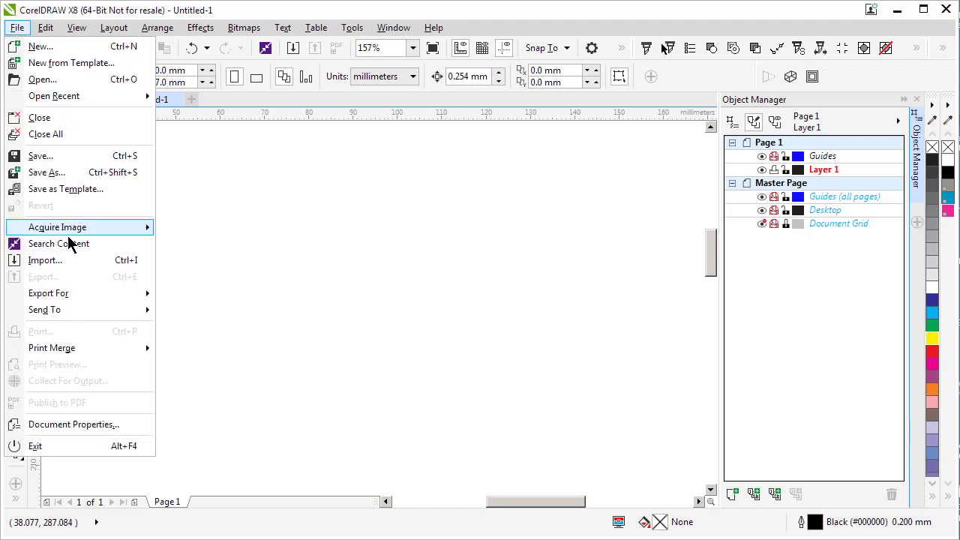
left_click(47, 260)
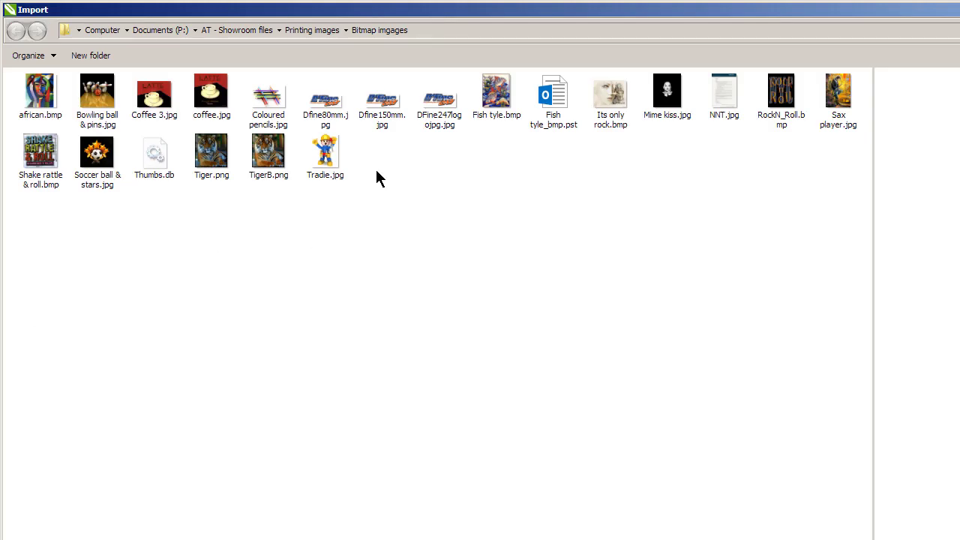
left_click(325, 109)
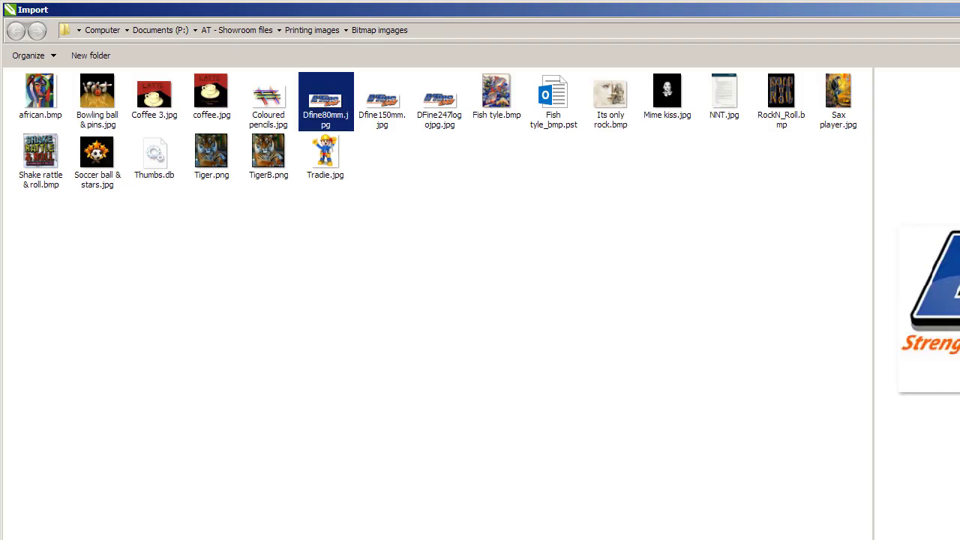
key("Return")
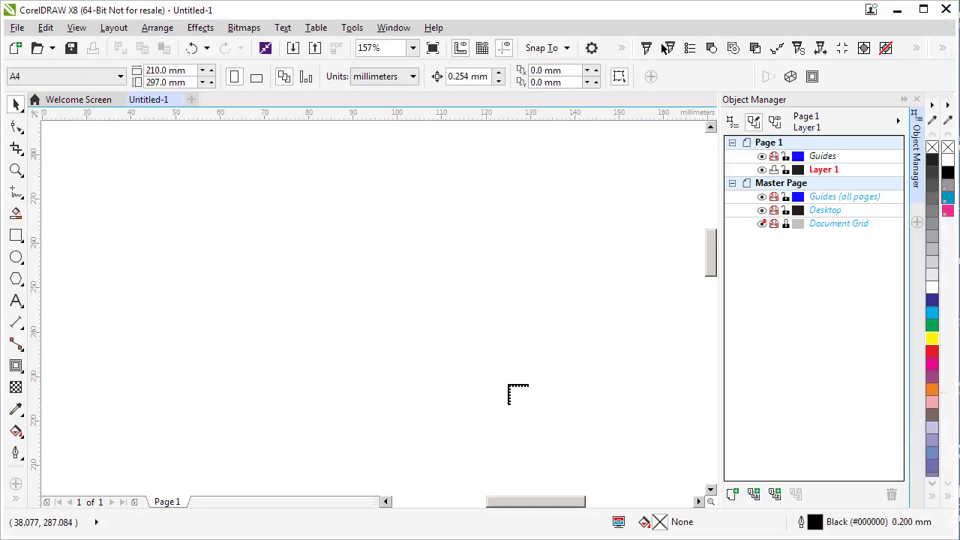
Step: Place the logo bitmap on the page, zoom in on the lettering and slogan pixels, then zoom back out
left_click(121, 147)
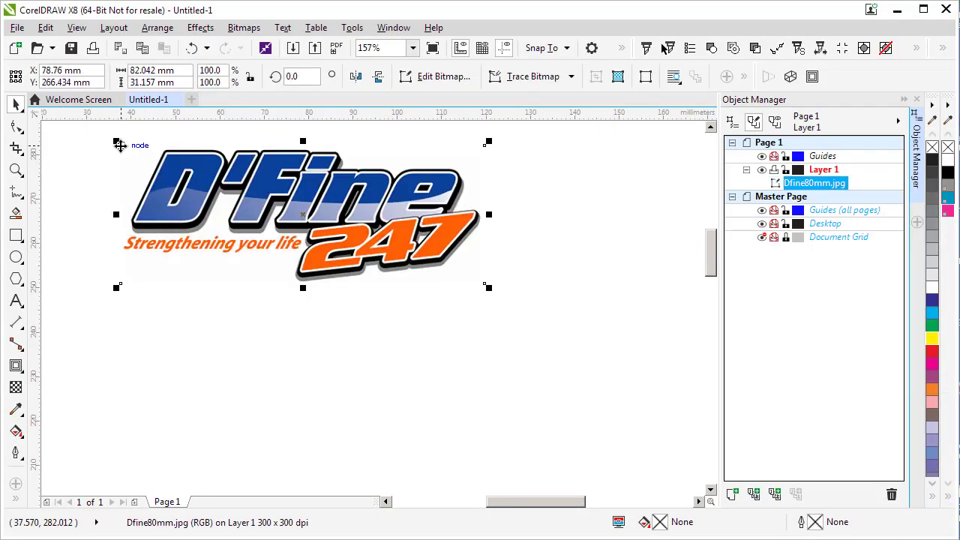
left_click_drag(314, 221, 344, 230)
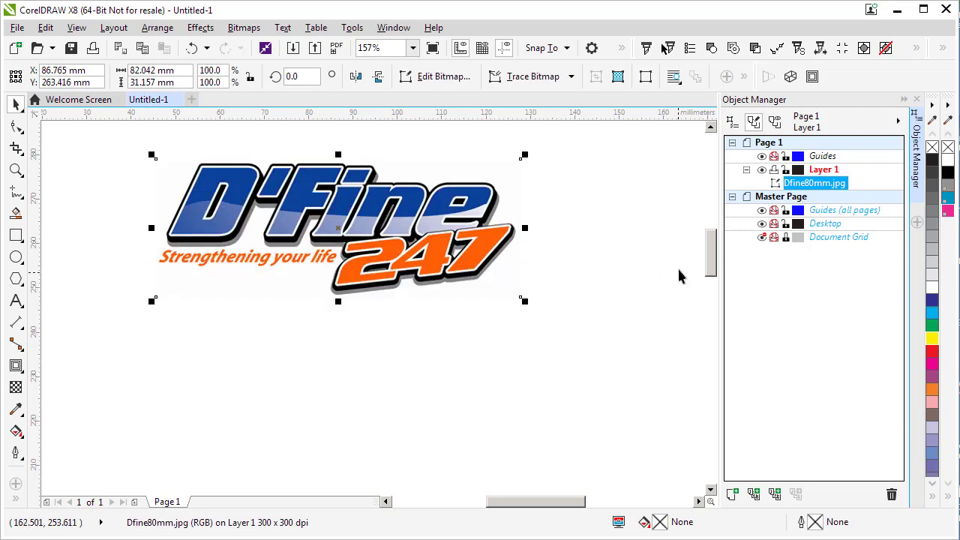
left_click(17, 171)
left_click(180, 259)
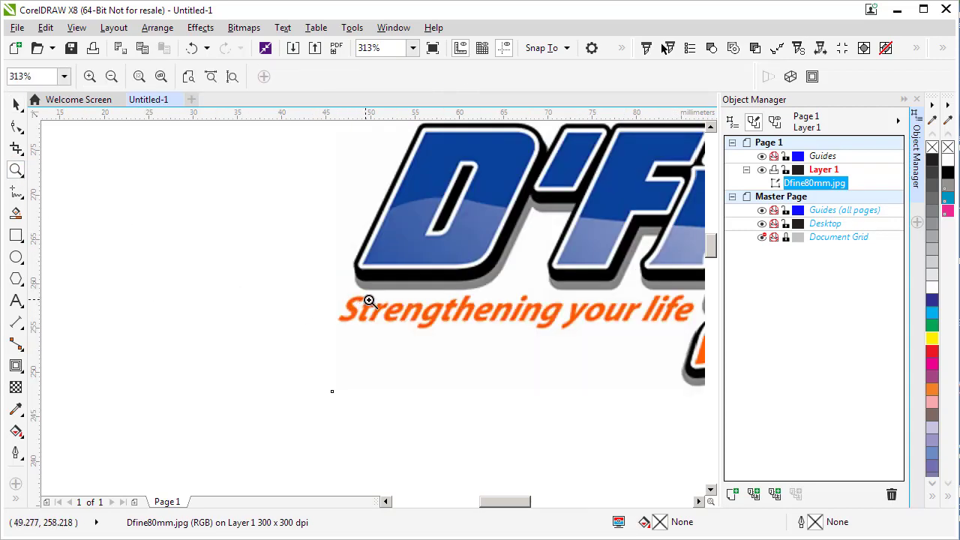
left_click_drag(372, 302, 420, 321)
right_click(341, 358)
left_click(414, 309)
left_click(388, 332)
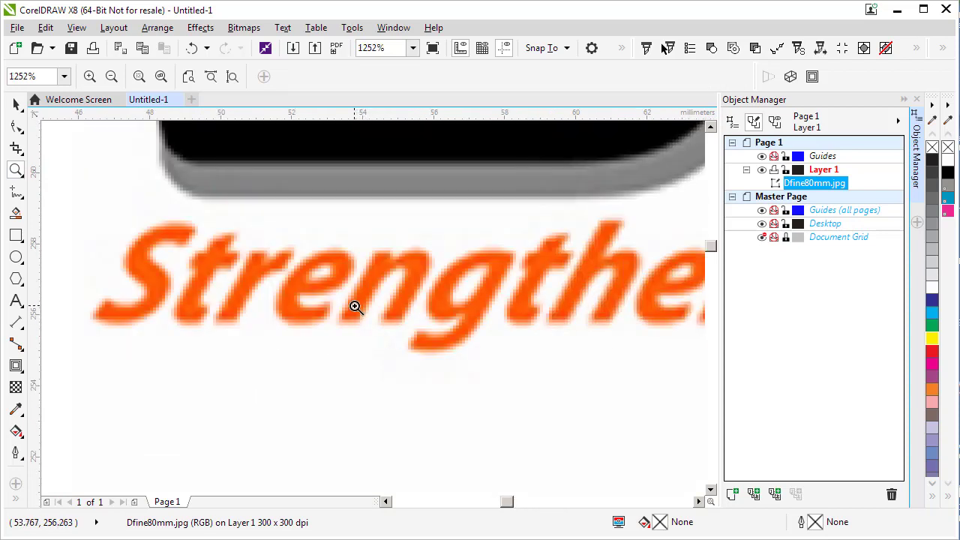
right_click(446, 297)
right_click(528, 288)
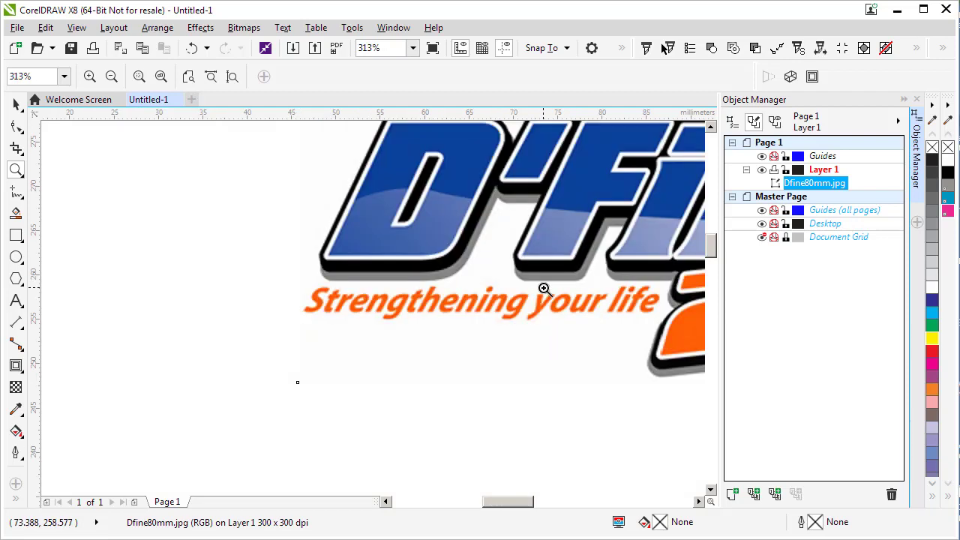
right_click(549, 293)
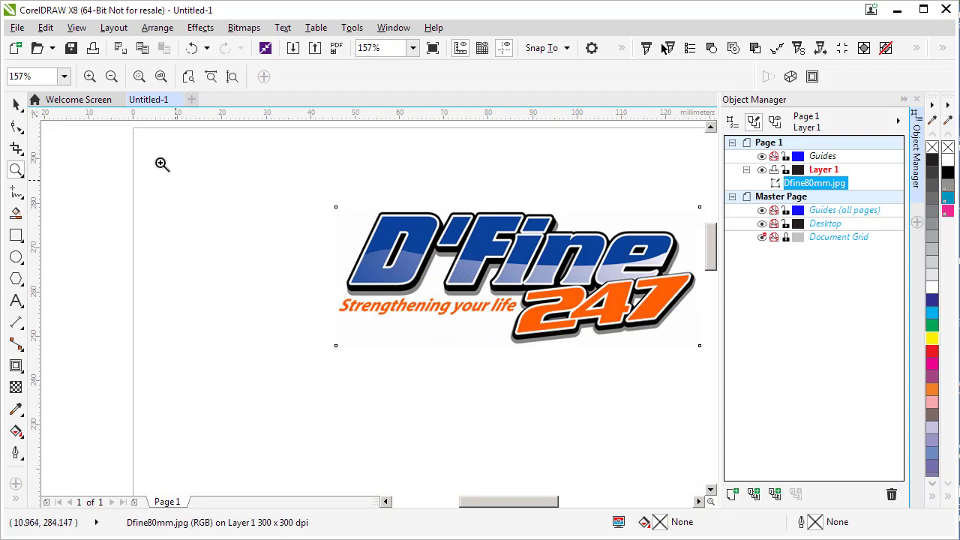
Step: Drag the logo left into its position on the page
left_click(17, 105)
left_click_drag(520, 279, 466, 280)
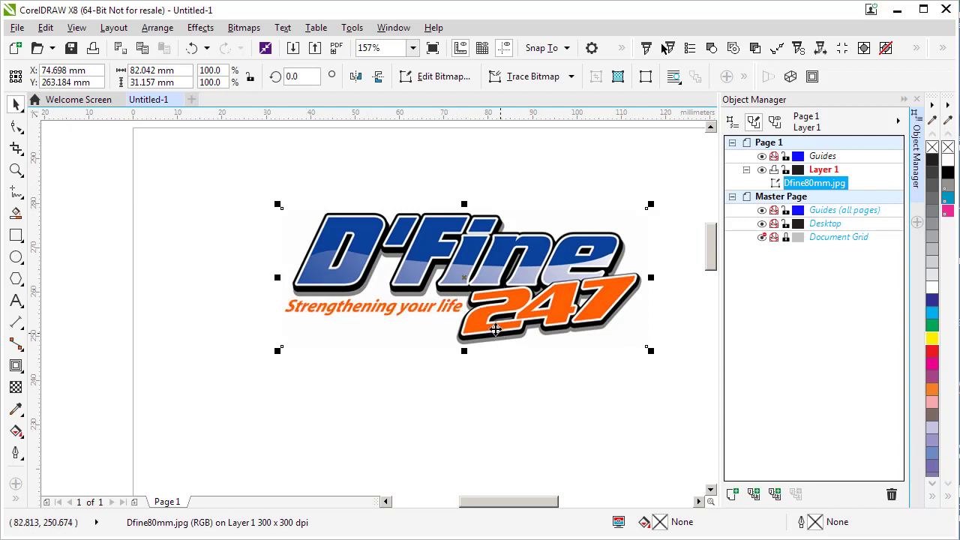
left_click_drag(466, 279, 448, 283)
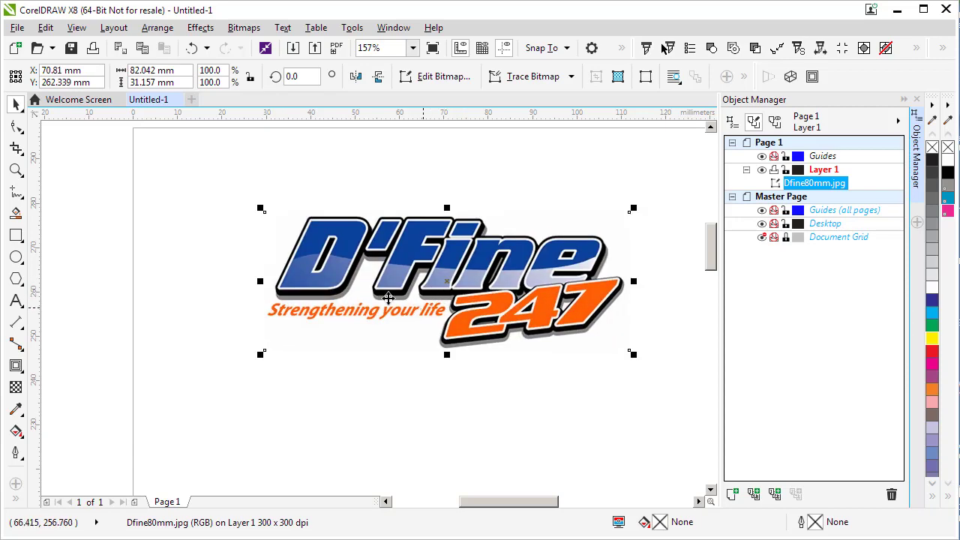
Step: Open the logo bitmap in Corel PHOTO-PAINT with Edit Bitmap
right_click(407, 235)
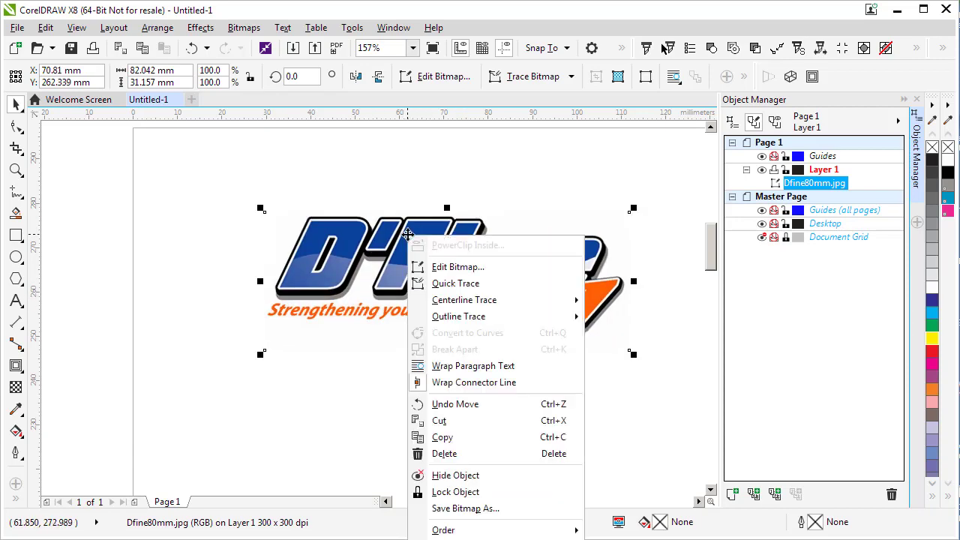
left_click(454, 271)
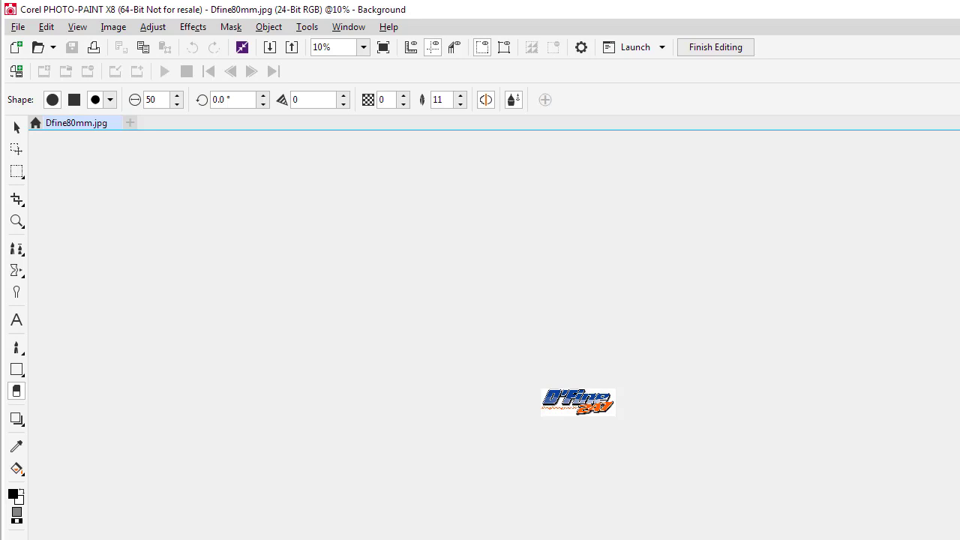
Step: Resize the PHOTO-PAINT window to show the Object Manager and status bar, then zoom the logo to 75%
mouse_move(959, 128)
left_mouse_down()
mouse_move(943, 128)
mouse_move(951, 129)
left_mouse_up()
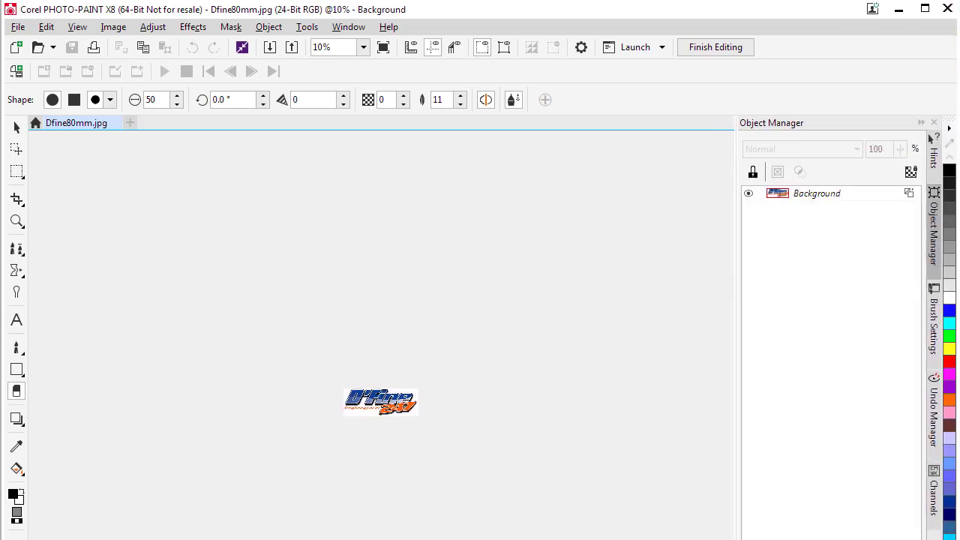
left_click_drag(372, 539, 373, 534)
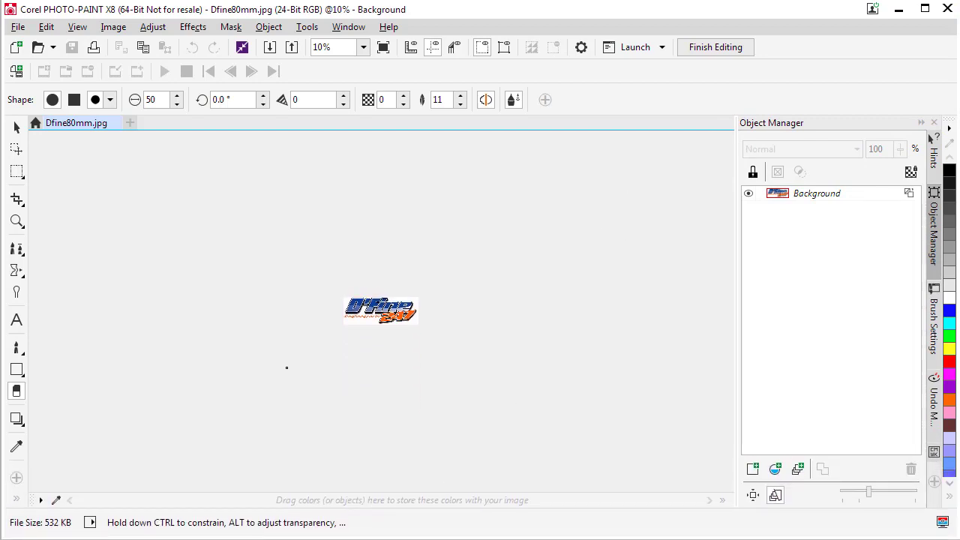
left_click(16, 222)
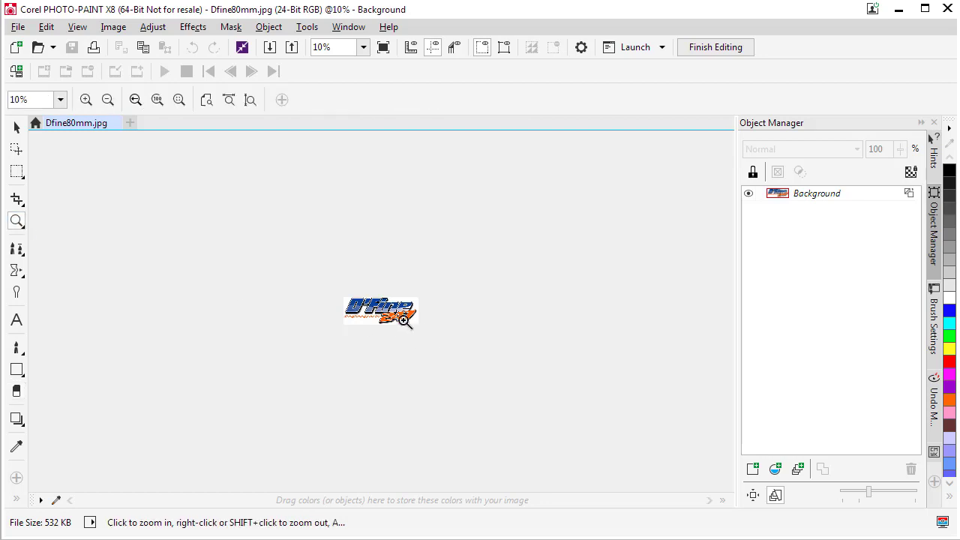
left_click(388, 312)
left_click(389, 312)
left_click(396, 321)
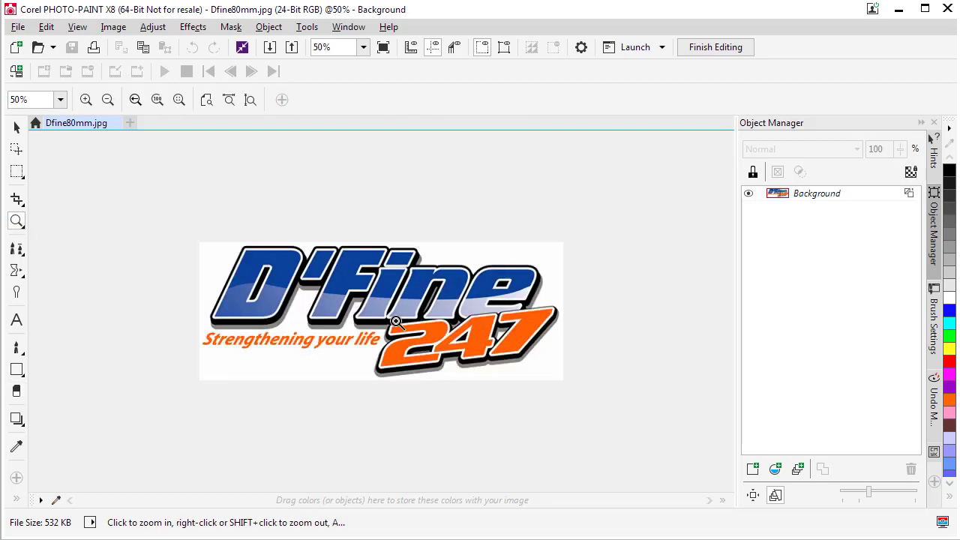
left_click(396, 321)
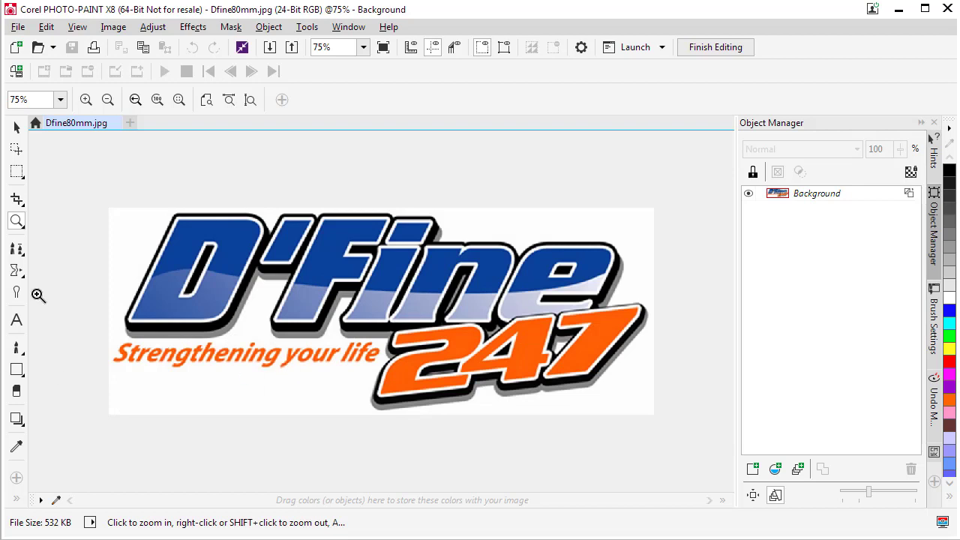
Step: Erase the orange 'Strengthening your life' slogan using a square eraser nib
left_click(17, 393)
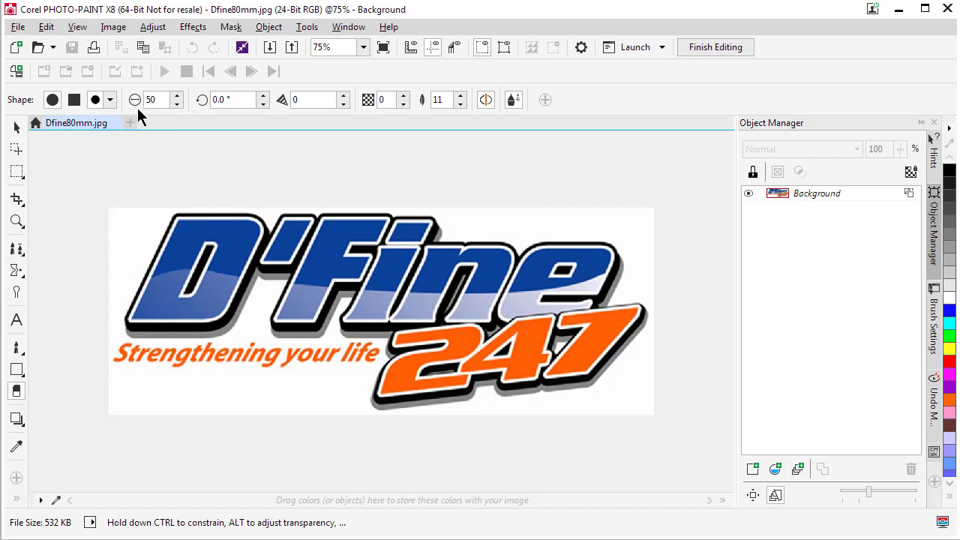
left_click(75, 104)
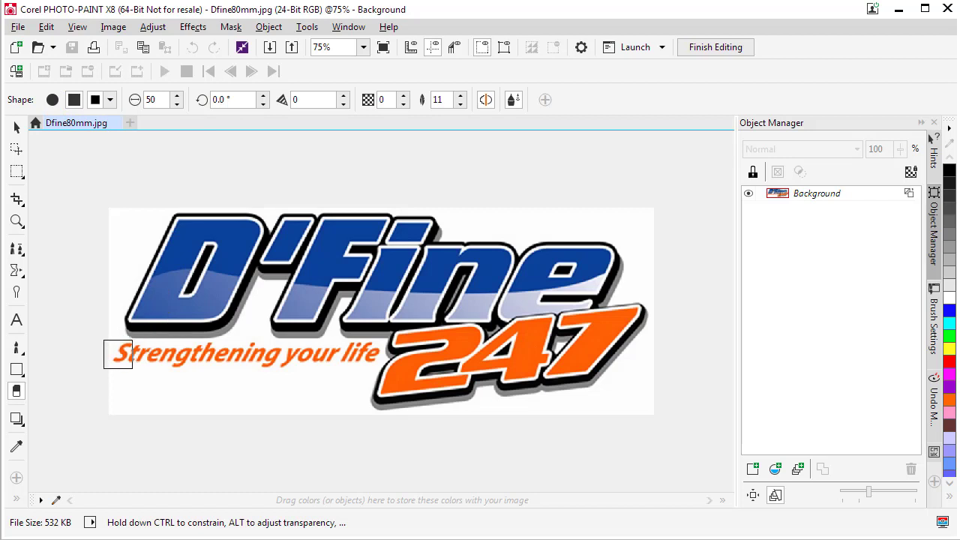
left_click_drag(120, 354, 367, 355)
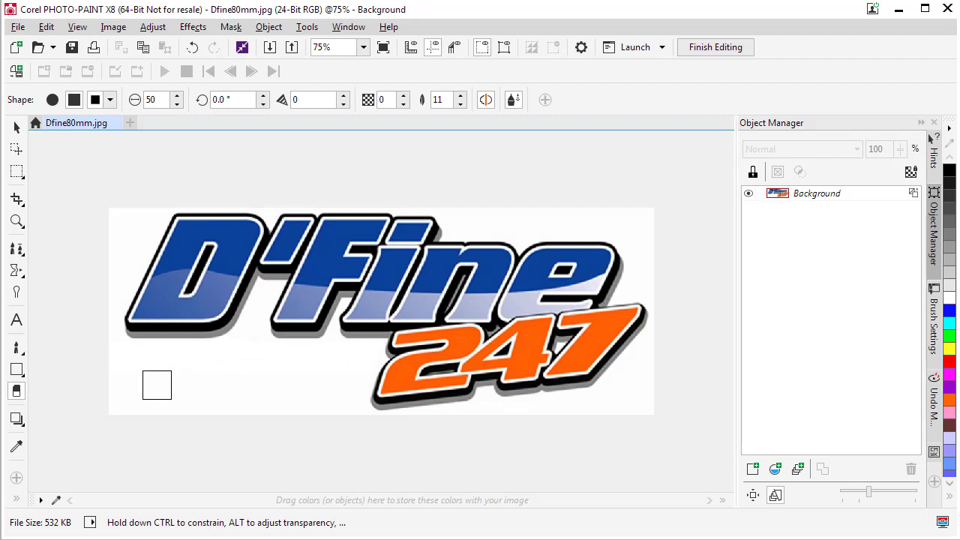
Step: Save the edited Dfine80mm.jpg back to CorelDRAW and move the logo up to X 69.12 mm, Y 274.68 mm
left_click(705, 48)
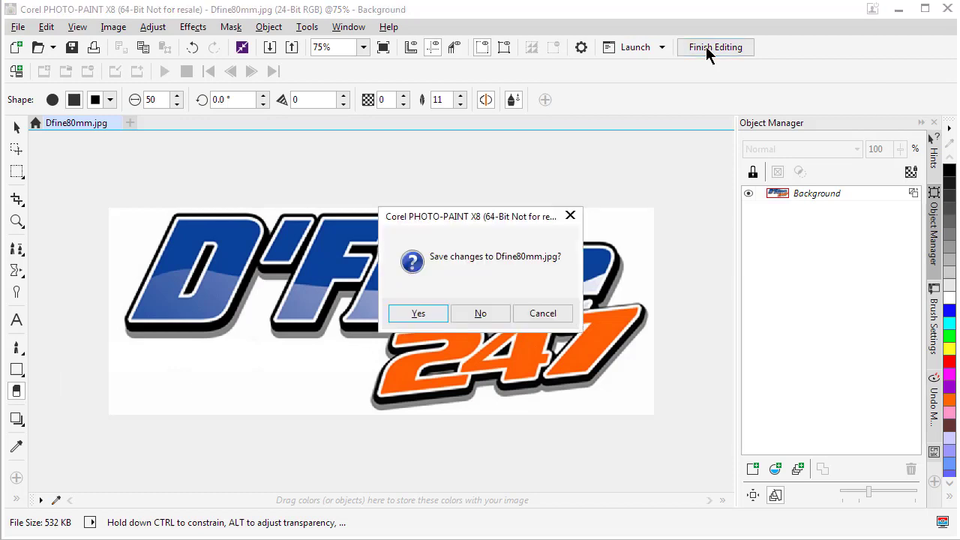
left_click(414, 315)
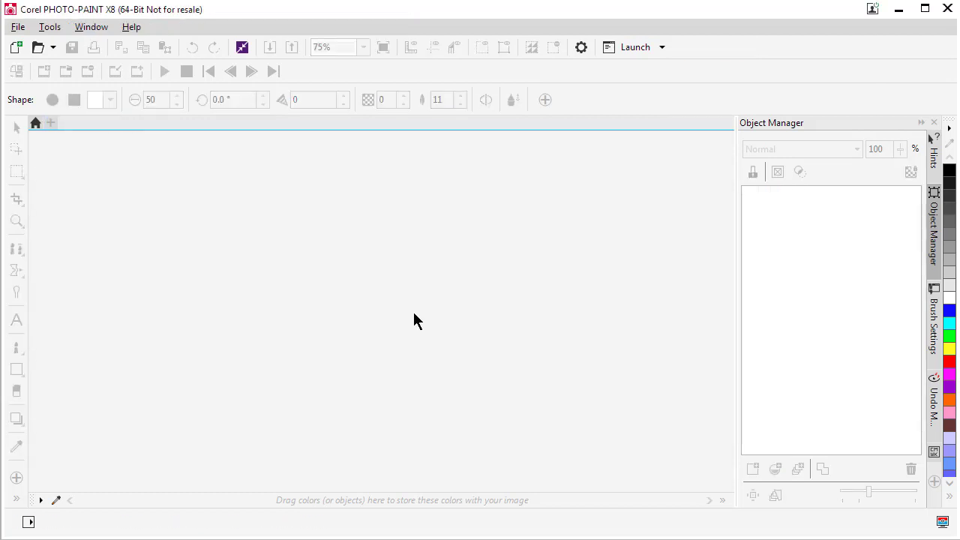
left_click(899, 13)
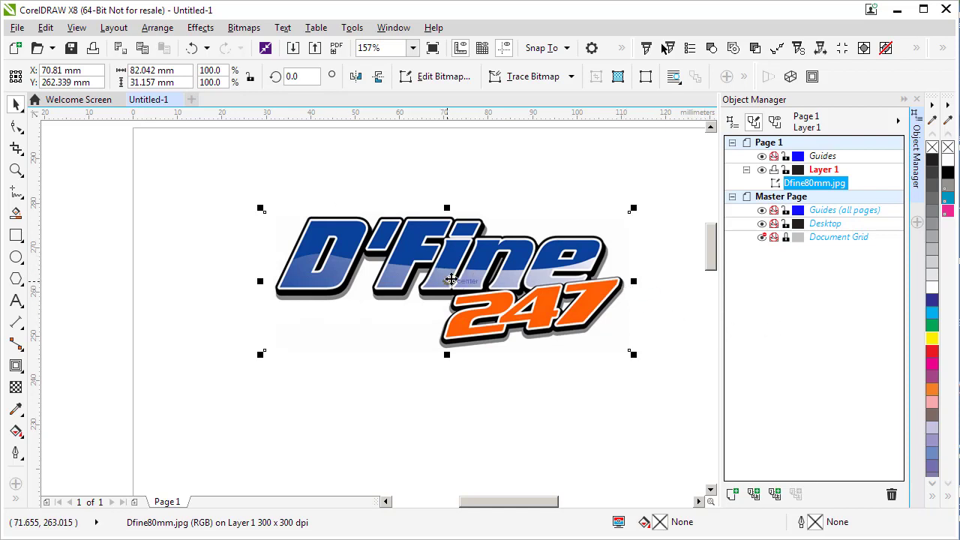
left_click_drag(437, 264, 442, 234)
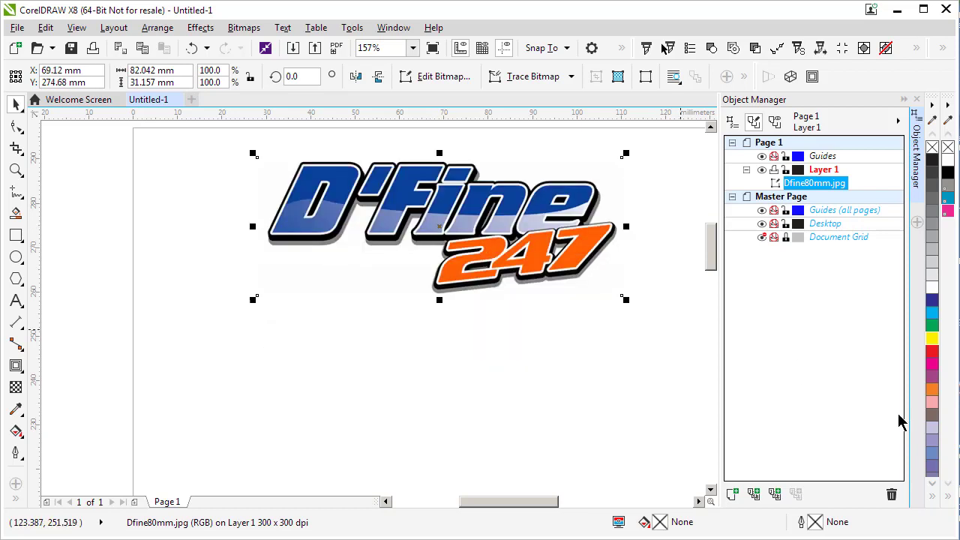
Step: Start an Outline Trace > Detailed Logo of the bitmap, previewing 47 curves and 28 colours
right_click(409, 176)
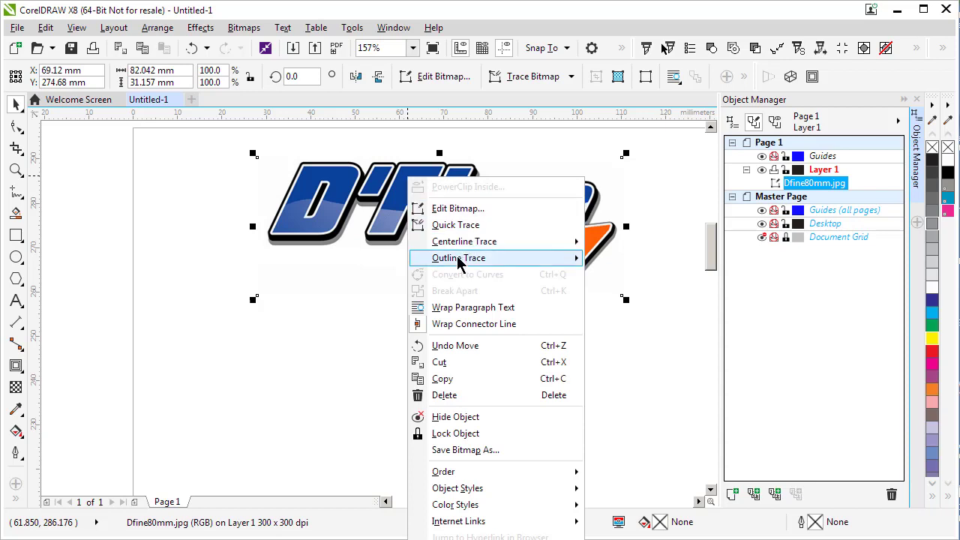
mouse_move(459, 261)
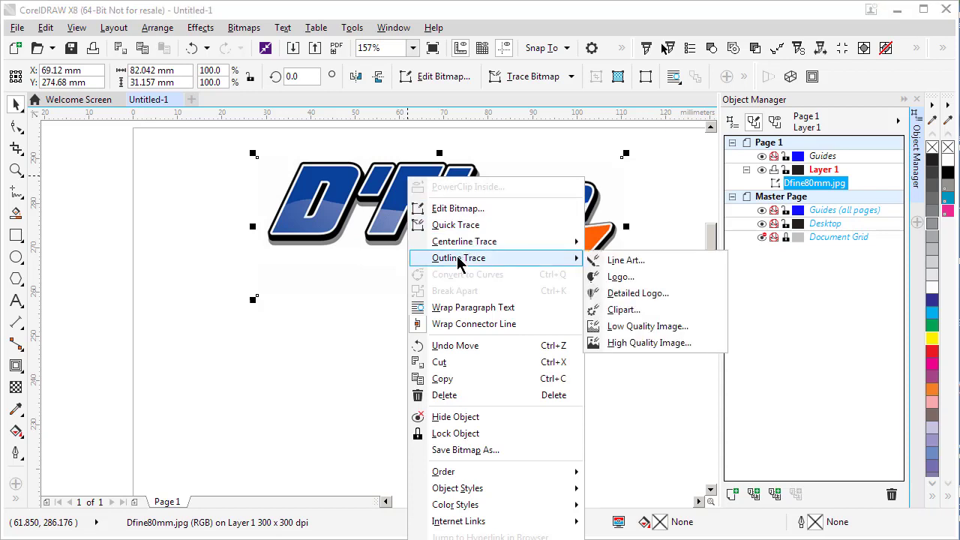
left_click(638, 294)
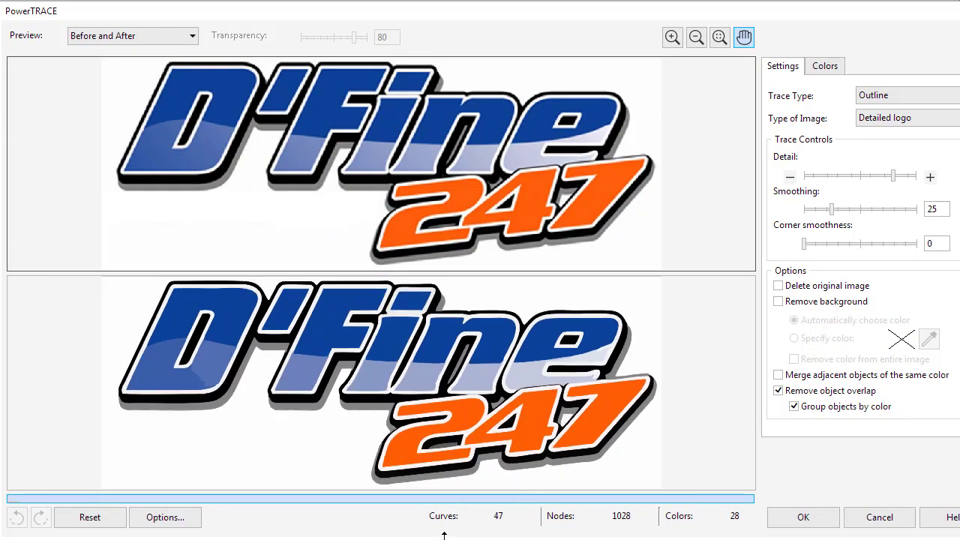
Step: Widen the PowerTRACE window and adjust the Detail slider to 41 curves, 966 nodes, 25 colours
mouse_move(959, 297)
left_mouse_down()
mouse_move(926, 298)
mouse_move(952, 297)
left_mouse_up()
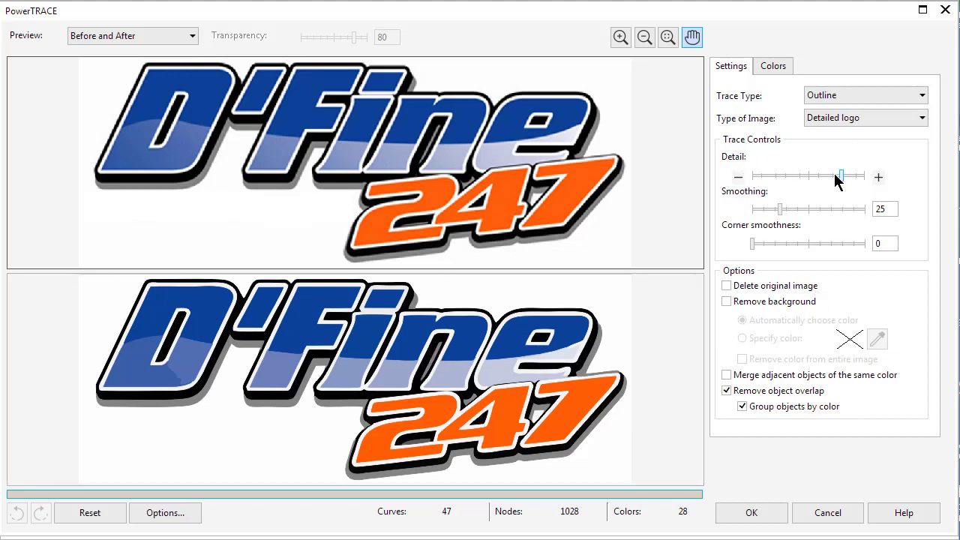
mouse_move(841, 177)
left_mouse_down()
mouse_move(751, 180)
mouse_move(760, 186)
left_mouse_up()
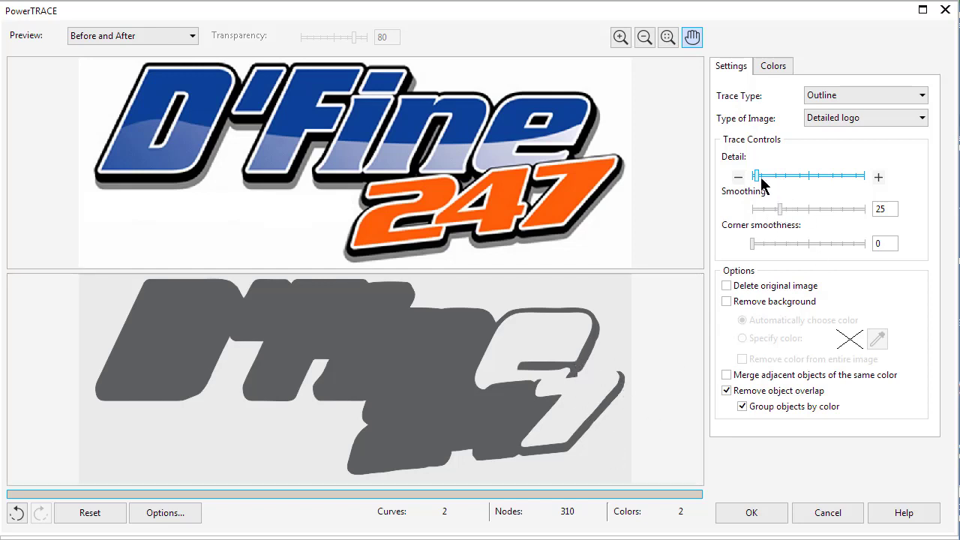
left_click_drag(757, 180, 792, 177)
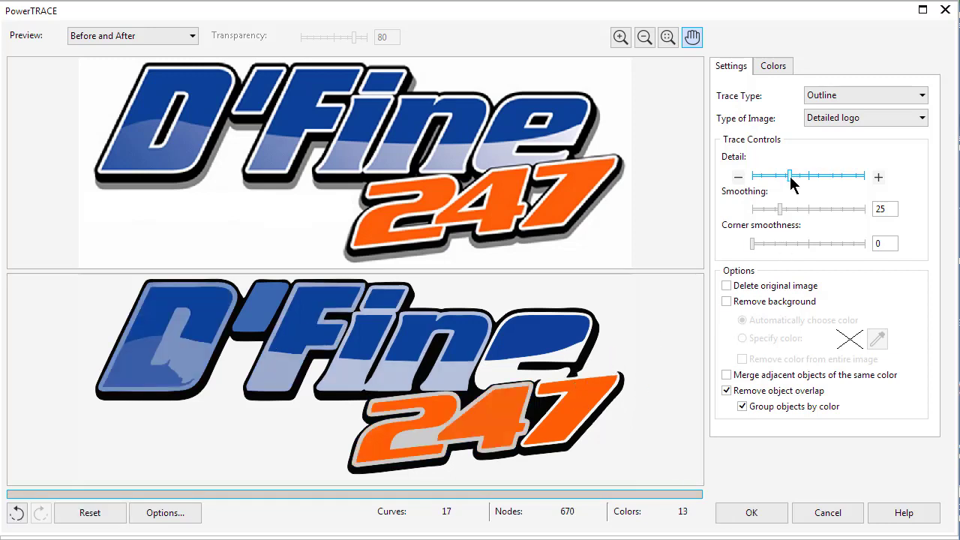
left_click_drag(791, 177, 826, 179)
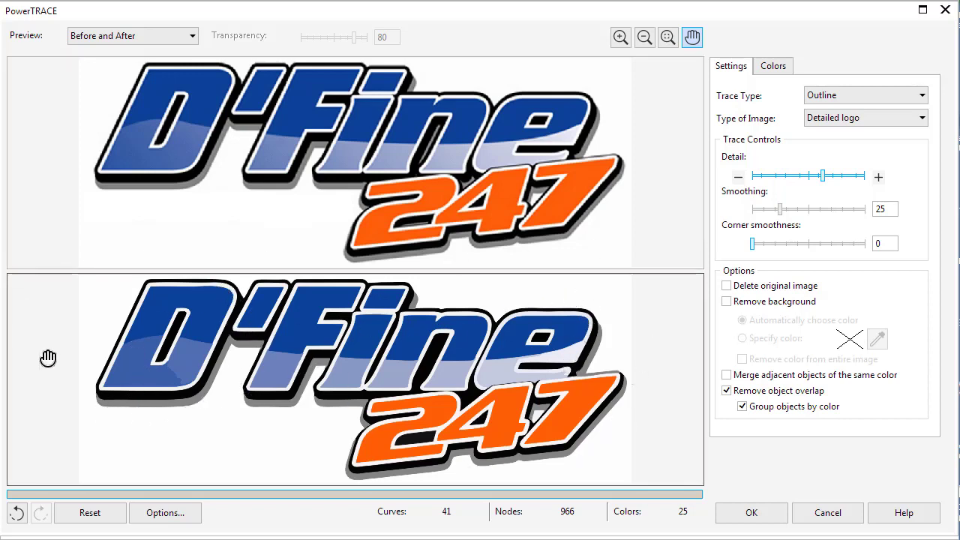
Step: Accept the trace and drag the 25-object traced group below the original bitmap
left_click(751, 513)
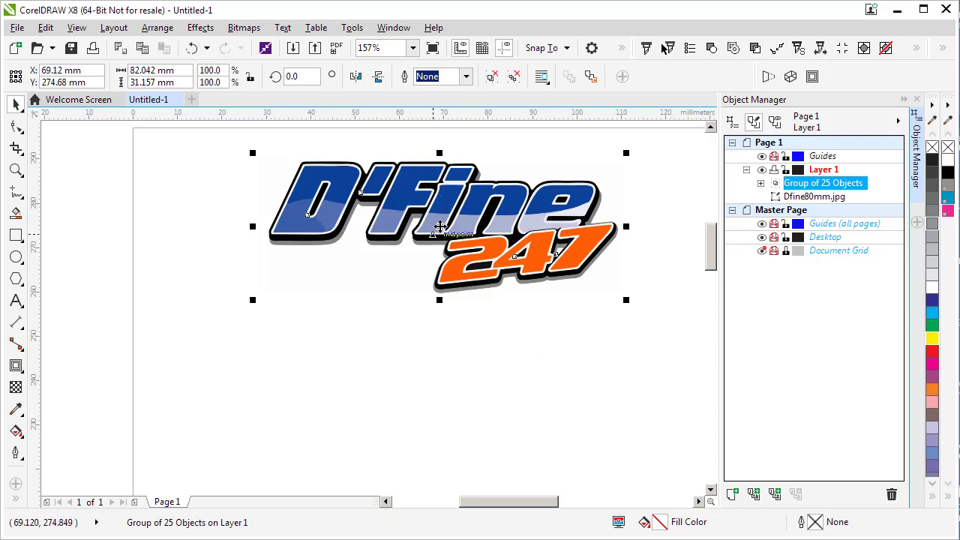
left_click_drag(439, 229, 442, 416)
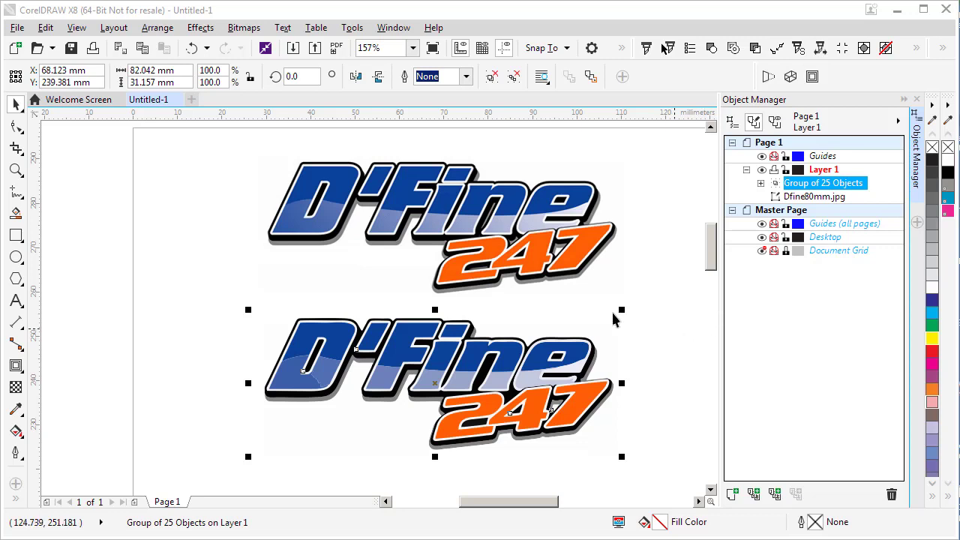
left_click(157, 30)
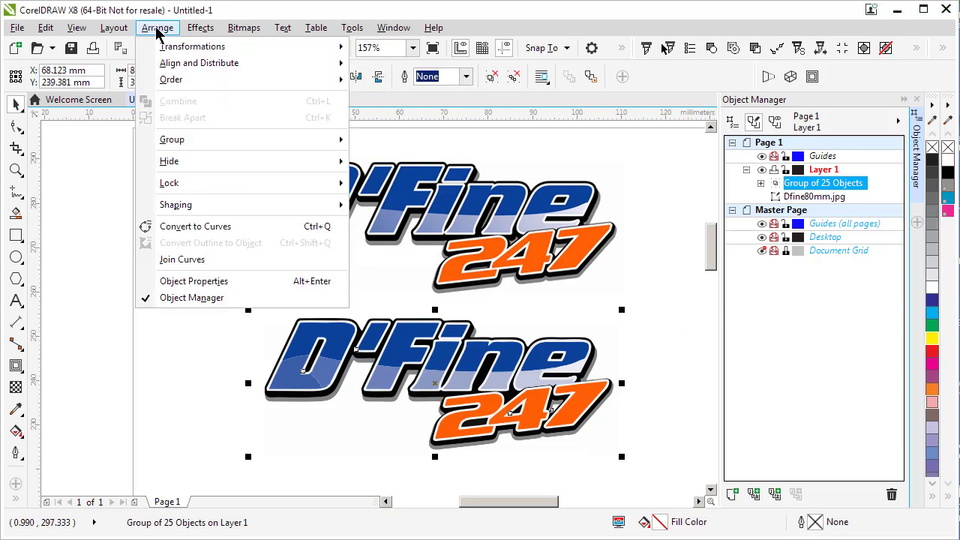
mouse_move(338, 205)
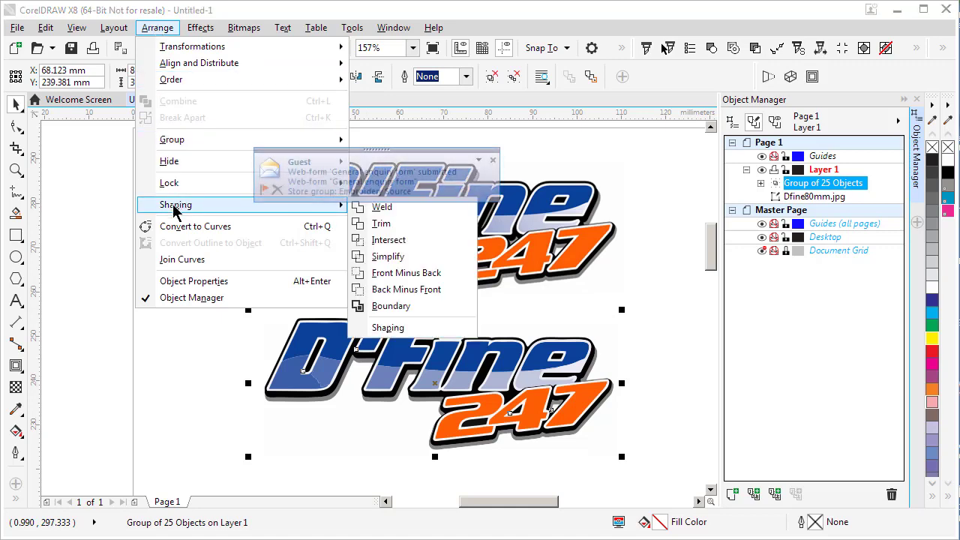
left_click(224, 223)
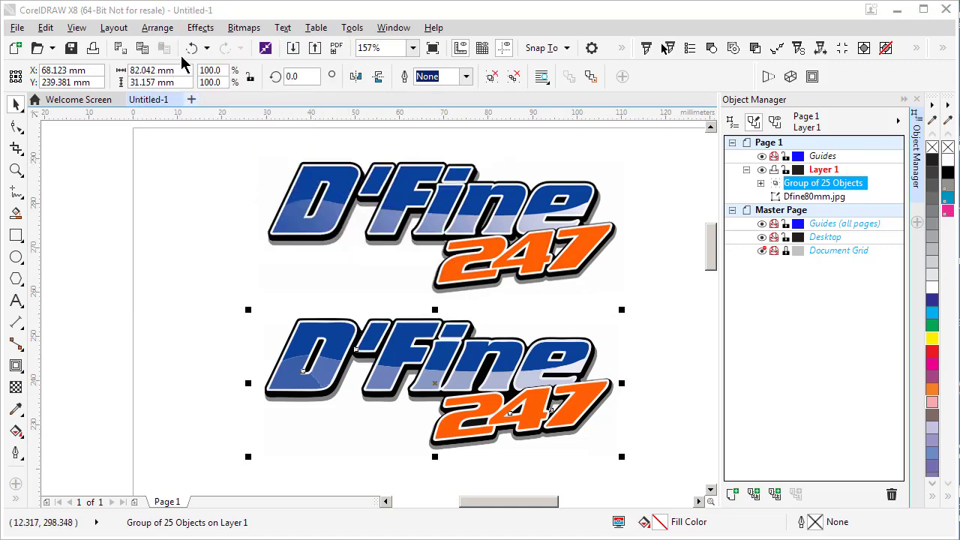
left_click(151, 28)
mouse_move(171, 212)
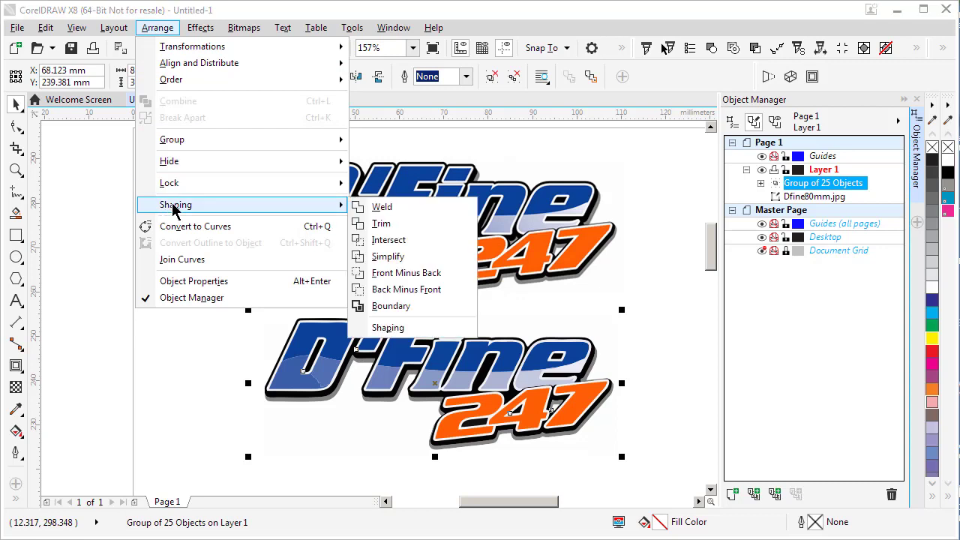
left_click(385, 308)
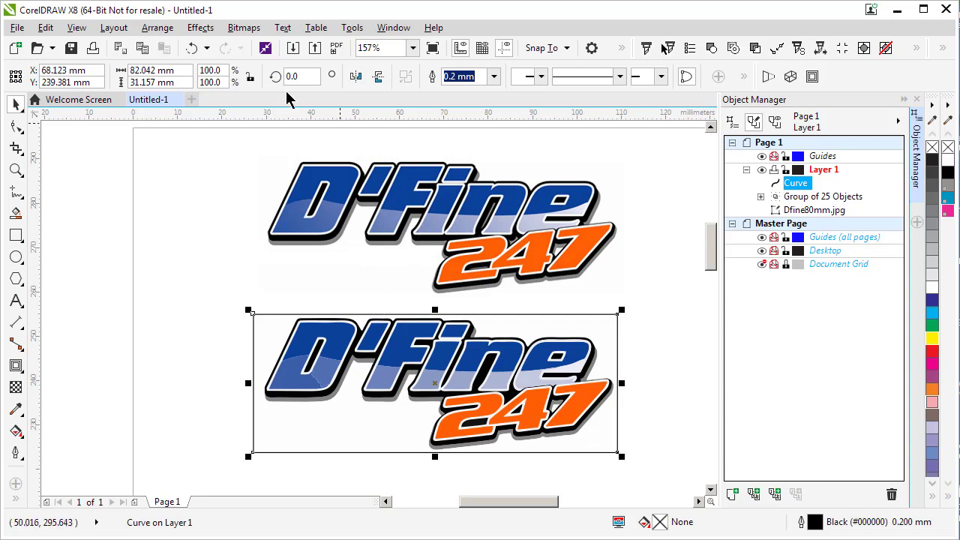
left_click(192, 49)
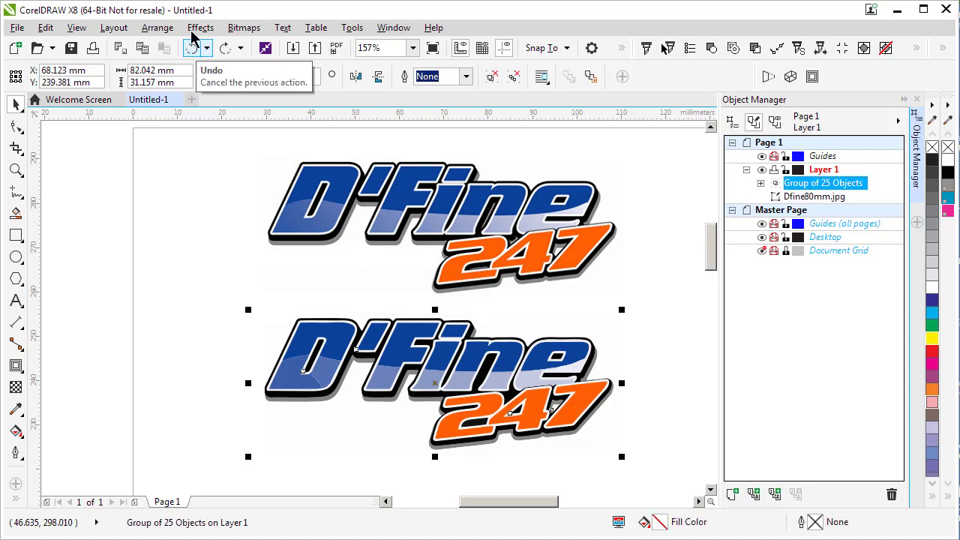
Step: Ungroup all objects of the traced logo into 41 separate curves, then check one and deselect
left_click(162, 35)
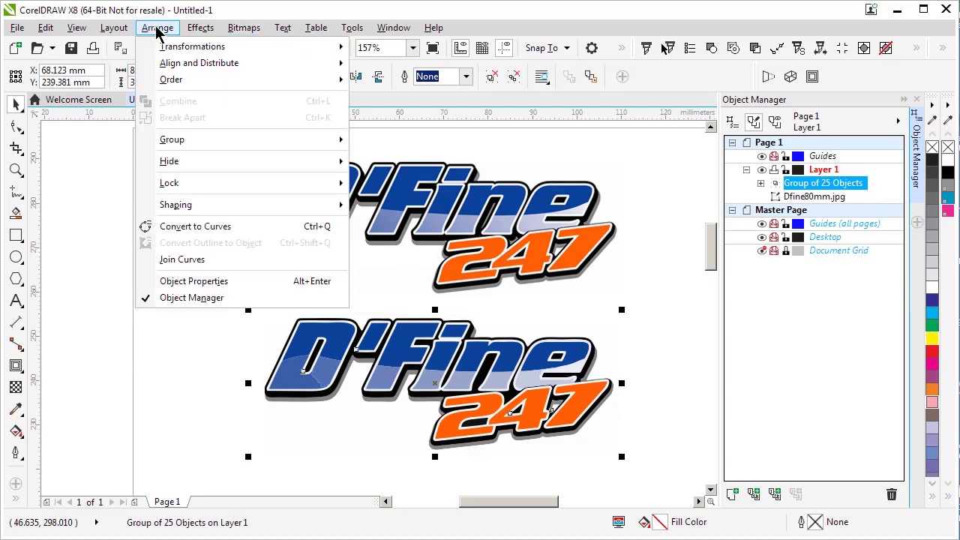
mouse_move(199, 147)
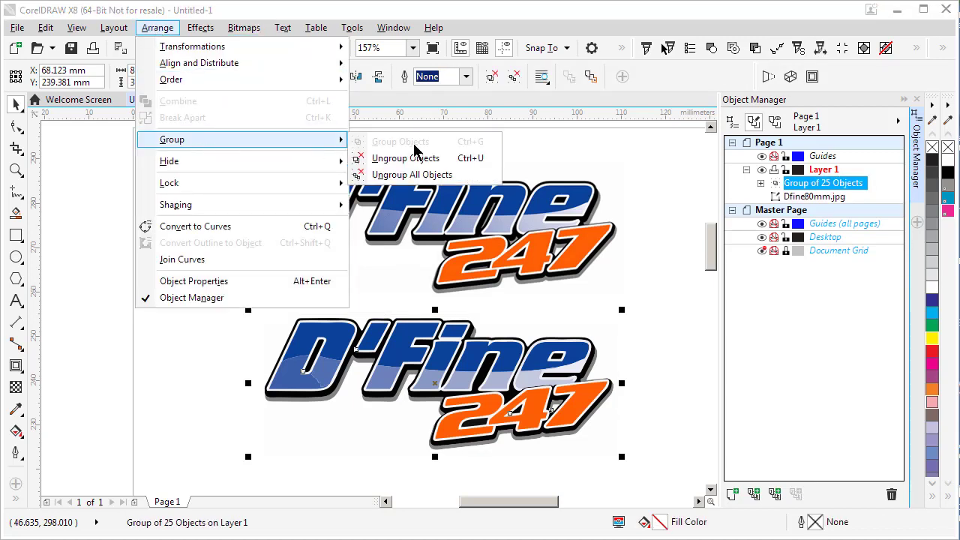
left_click(412, 175)
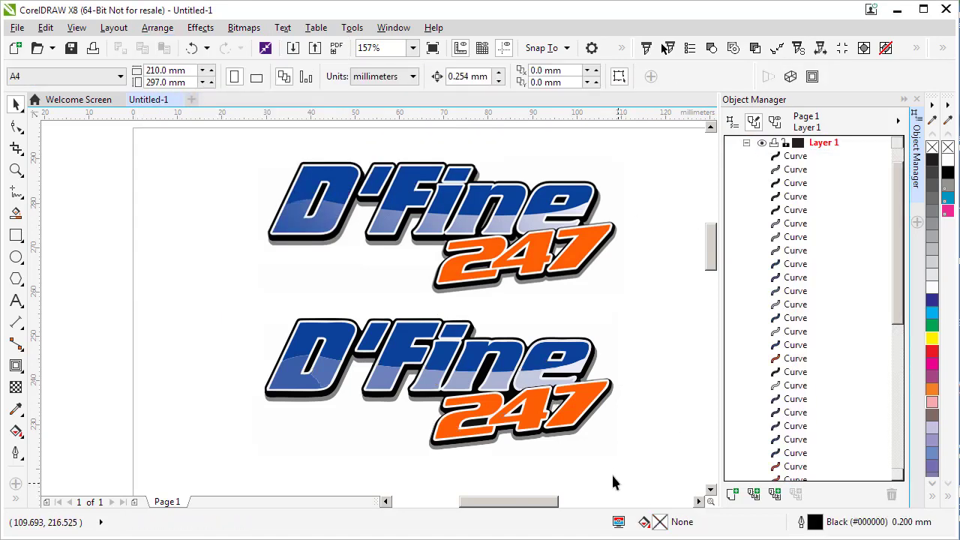
left_click(601, 451)
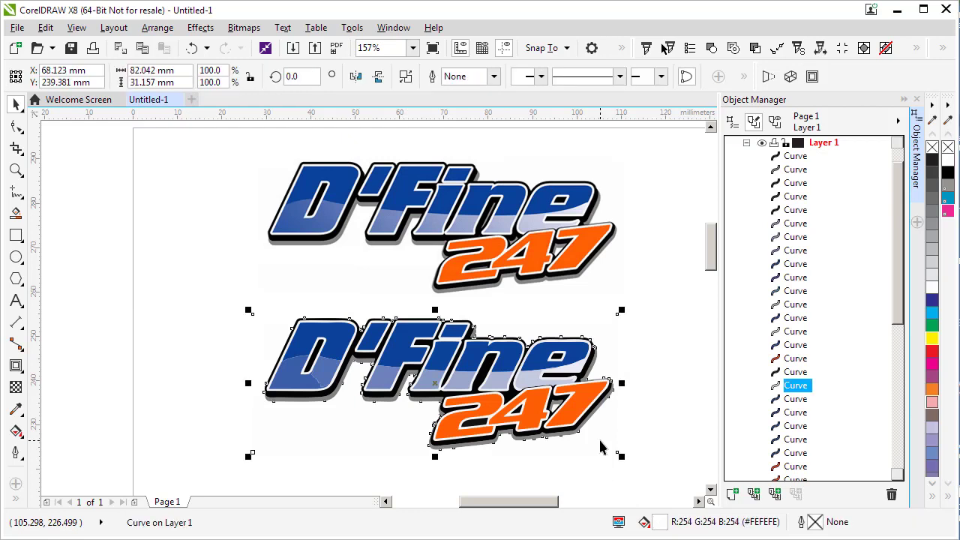
left_click(682, 461)
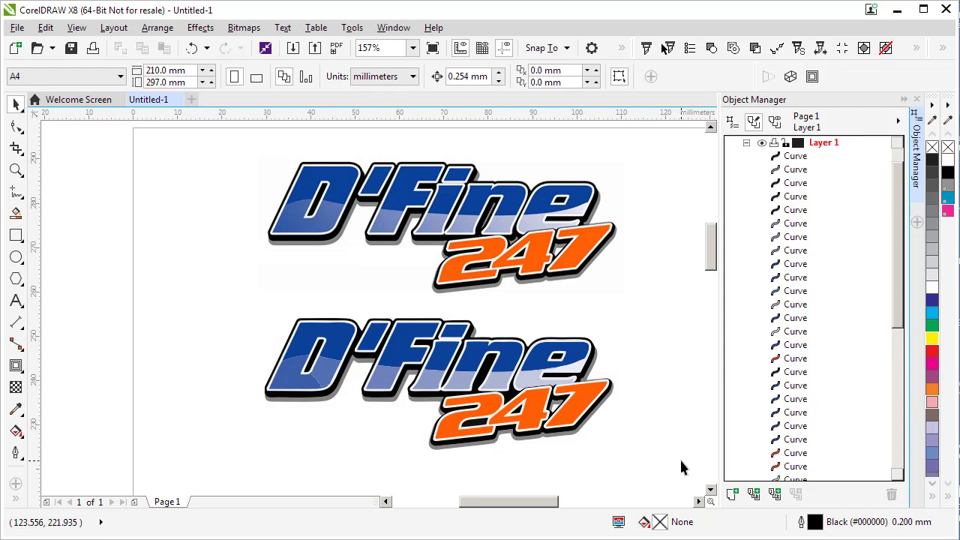
Step: Wrap the lower traced logo in a boundary curve outlined in CutContour magenta
left_click_drag(111, 290, 690, 491)
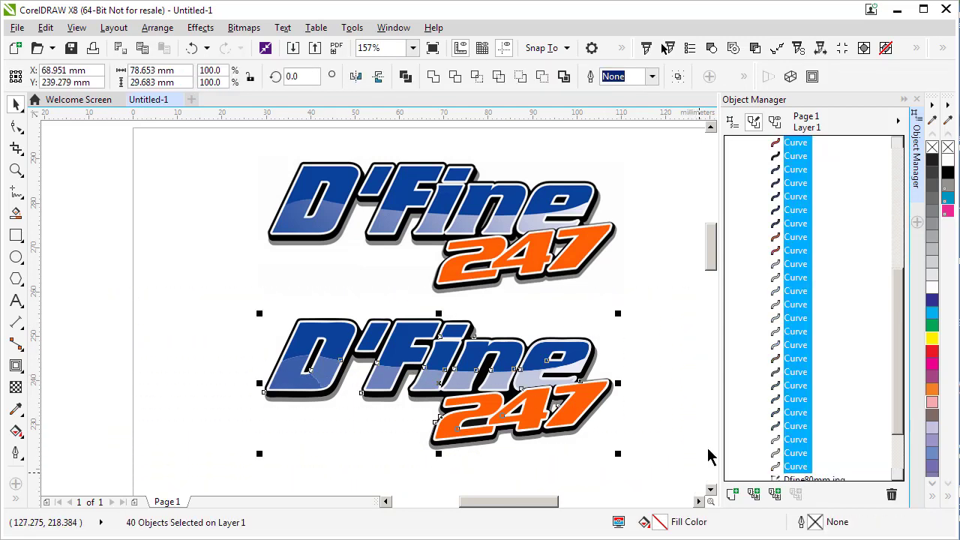
left_click(151, 28)
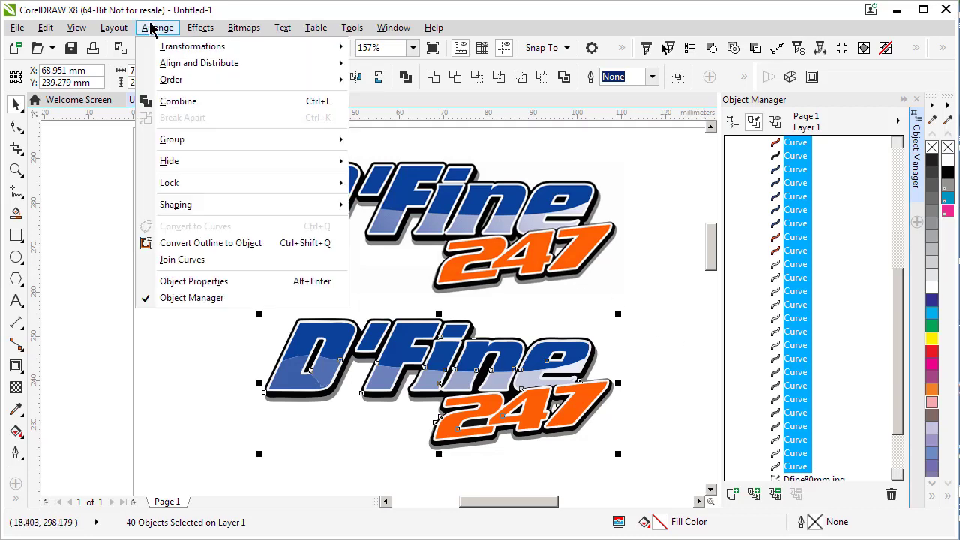
mouse_move(172, 210)
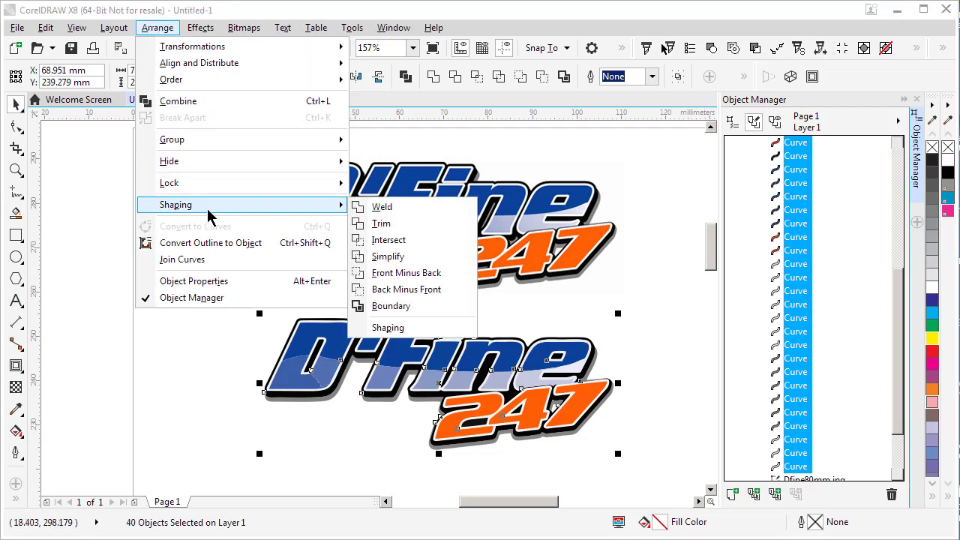
left_click(390, 306)
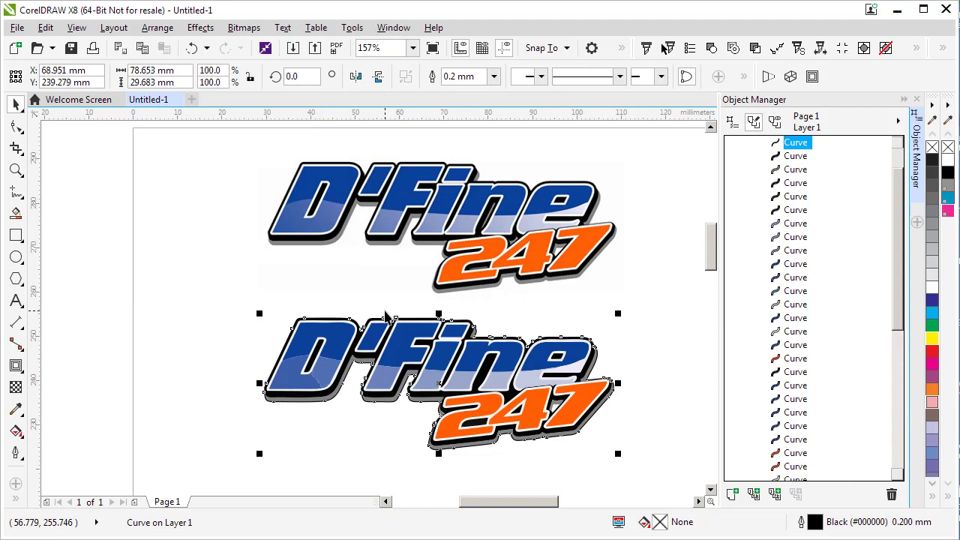
right_click(948, 213)
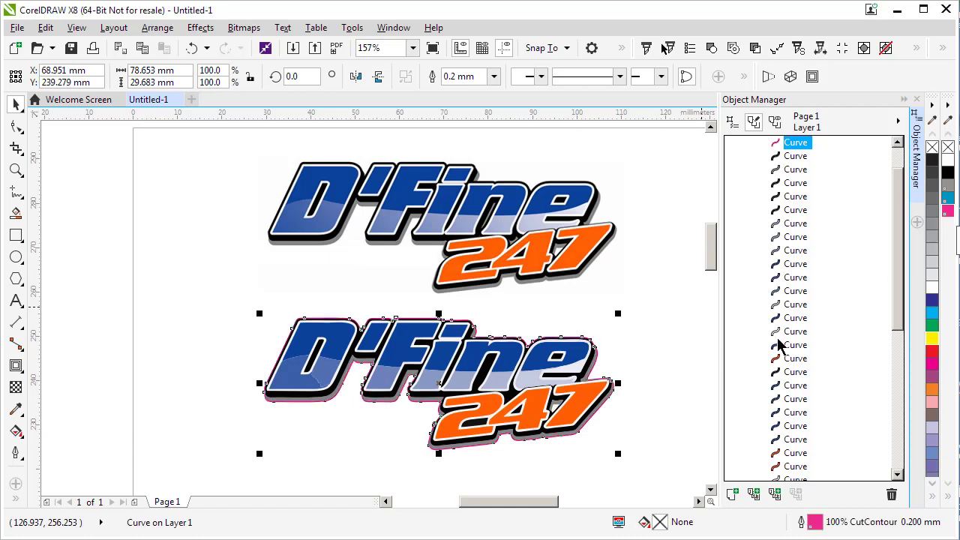
left_click(16, 170)
left_click_drag(235, 295, 646, 455)
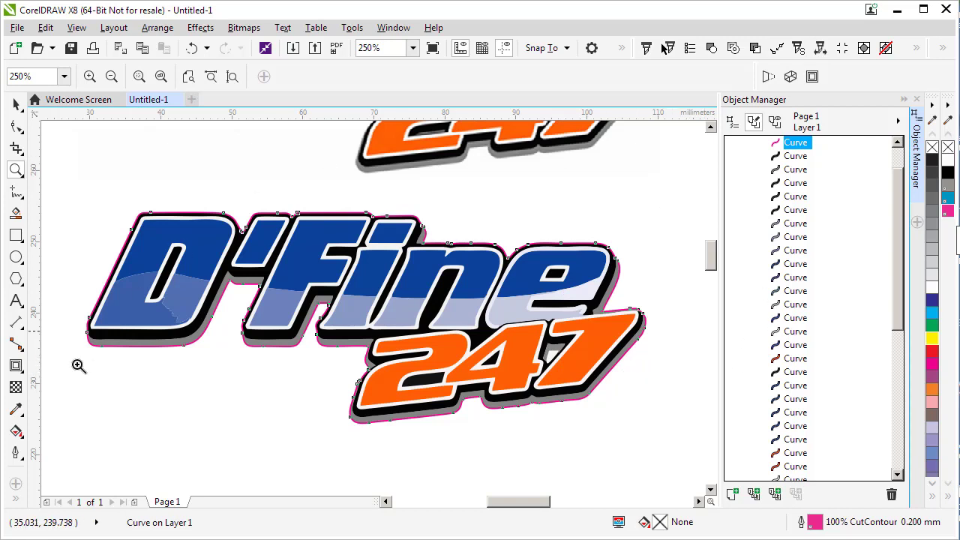
Step: Set the CutContour boundary's outline width to Hairline, then select the original logo bitmap
left_click(15, 454)
left_click(82, 508)
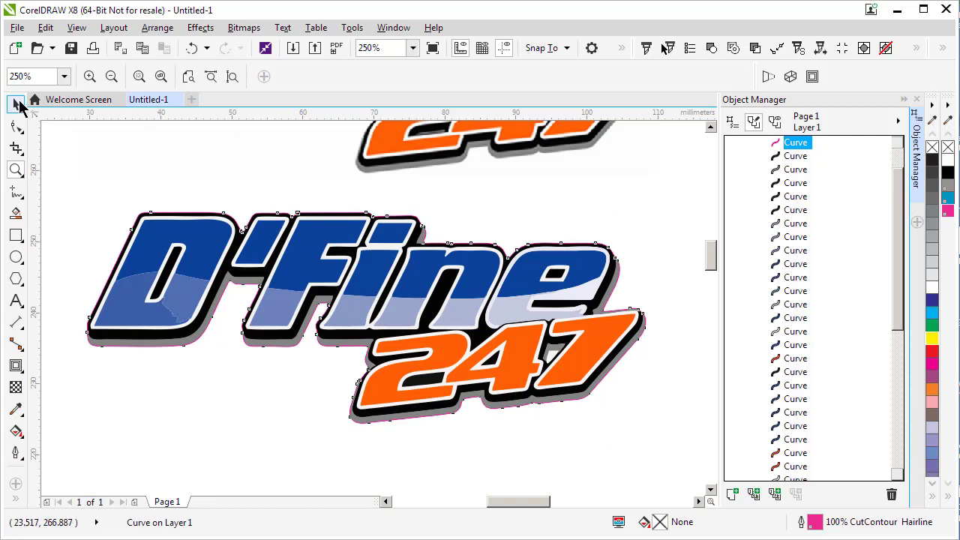
left_click(16, 104)
left_click(135, 150)
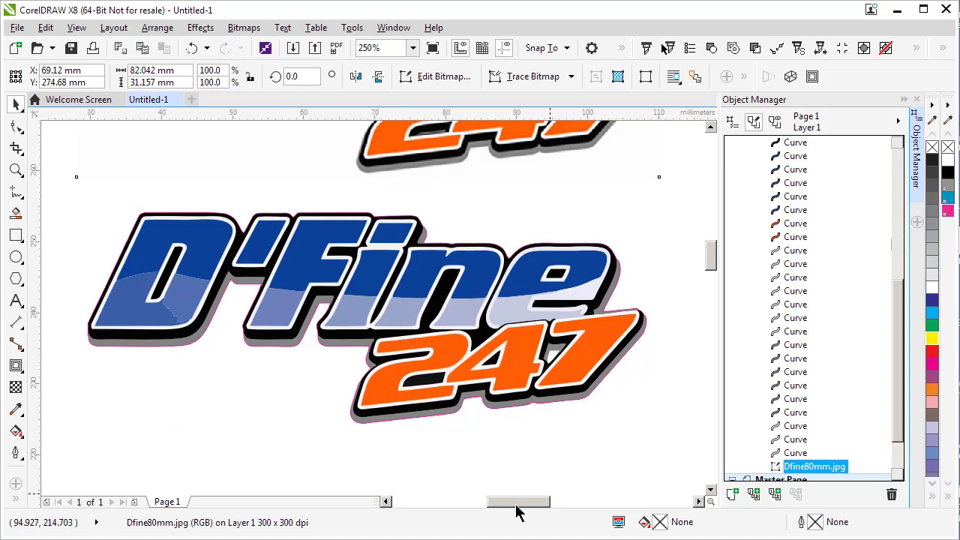
left_click_drag(517, 509, 531, 509)
left_click_drag(716, 262, 706, 241)
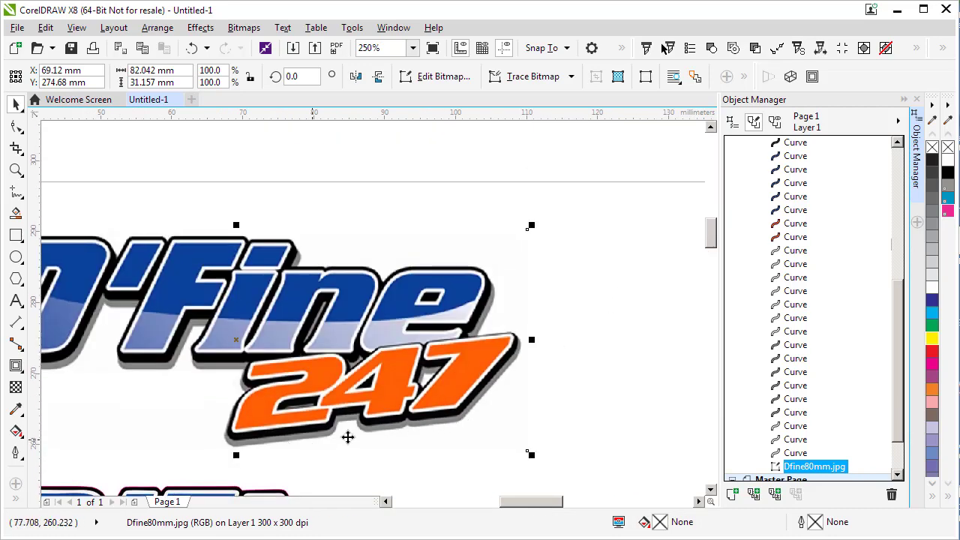
left_click(570, 401)
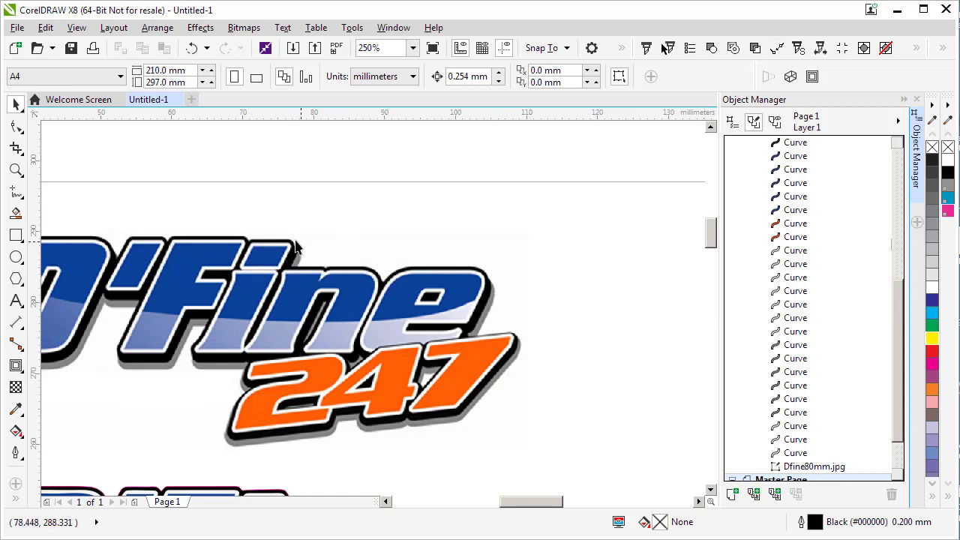
mouse_move(507, 506)
left_mouse_down()
mouse_move(491, 508)
mouse_move(508, 512)
left_mouse_up()
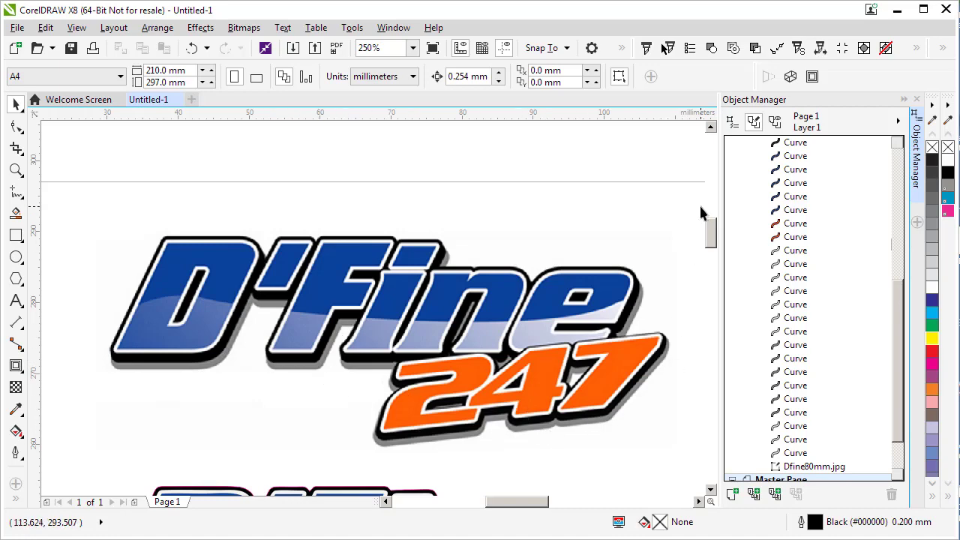
left_click_drag(714, 235, 725, 253)
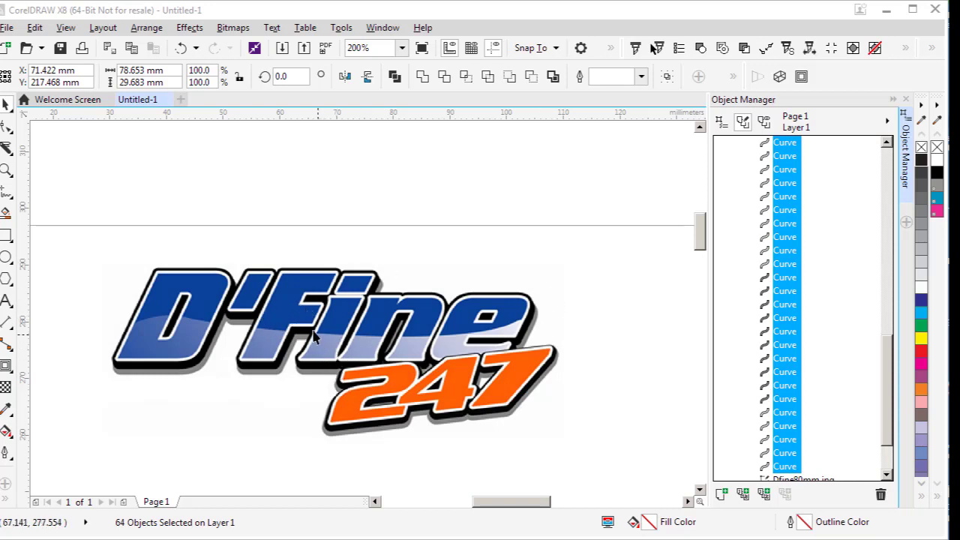
Step: Open the Dfine80mm.jpg bitmap in Corel PHOTO-PAINT with Edit Bitmap
left_click(284, 299)
right_click(283, 297)
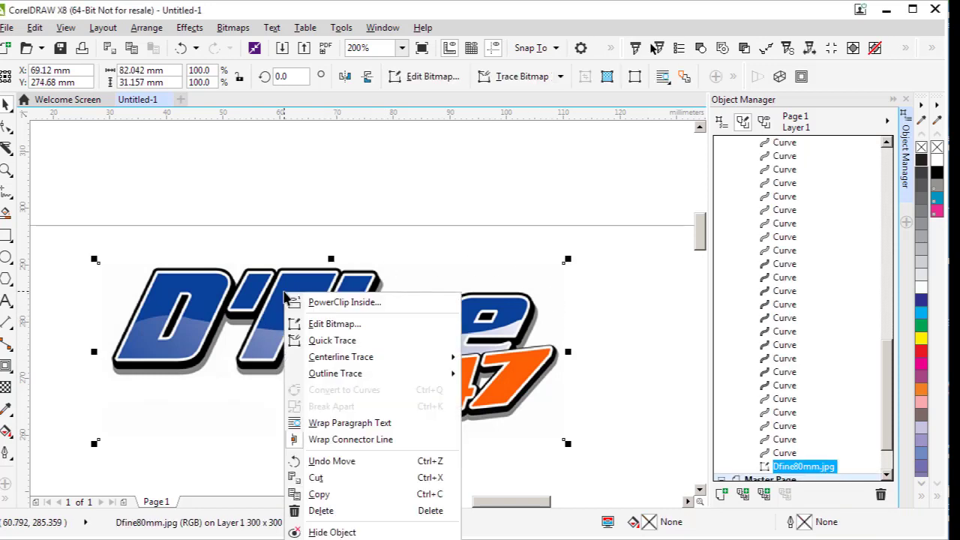
left_click(332, 325)
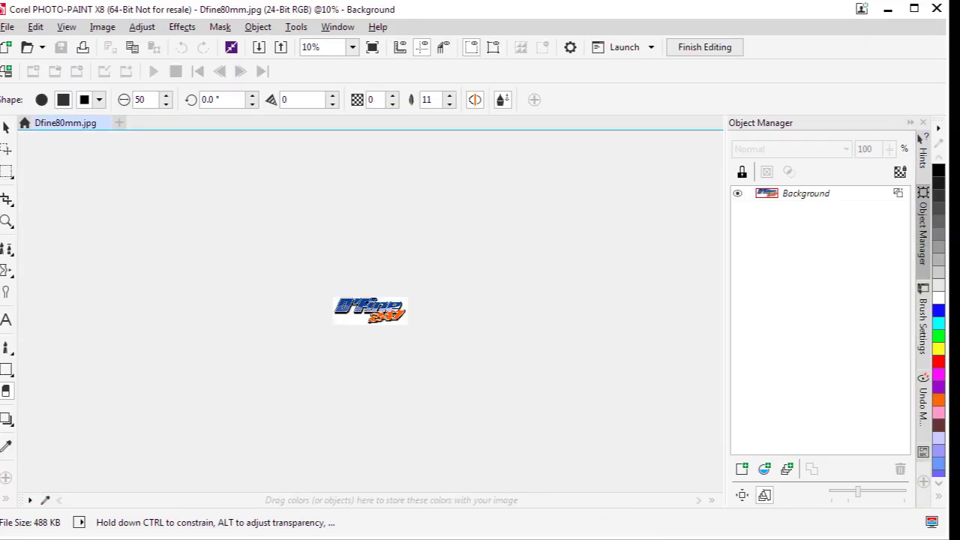
Step: Zoom in and back out on the logo, ending on a close-up of the D's lower-left shadow
left_click(4, 222)
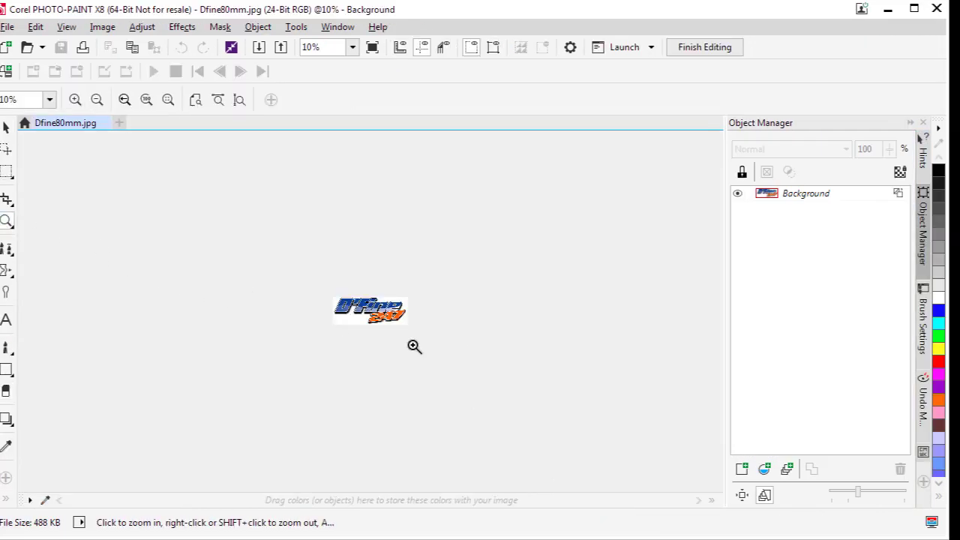
left_click(380, 319)
left_click(334, 298)
left_click(288, 282)
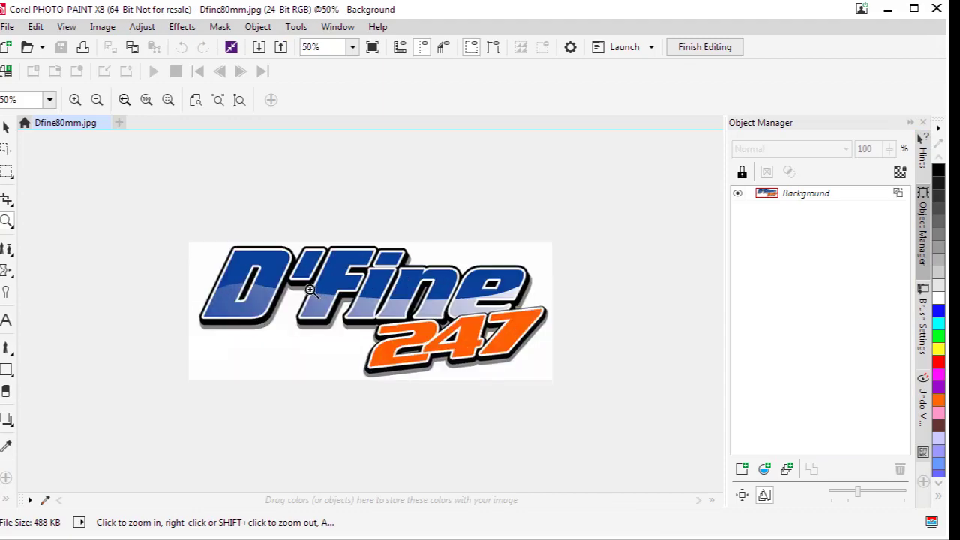
left_click_drag(273, 268, 268, 282)
right_click(267, 295)
right_click(272, 298)
right_click(275, 301)
right_click(281, 300)
right_click(286, 298)
right_click(306, 300)
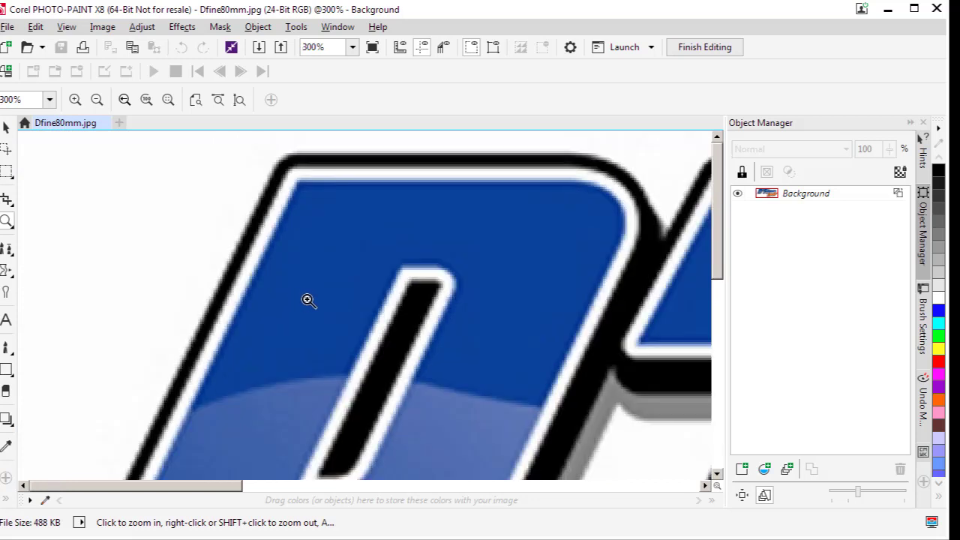
right_click(257, 334)
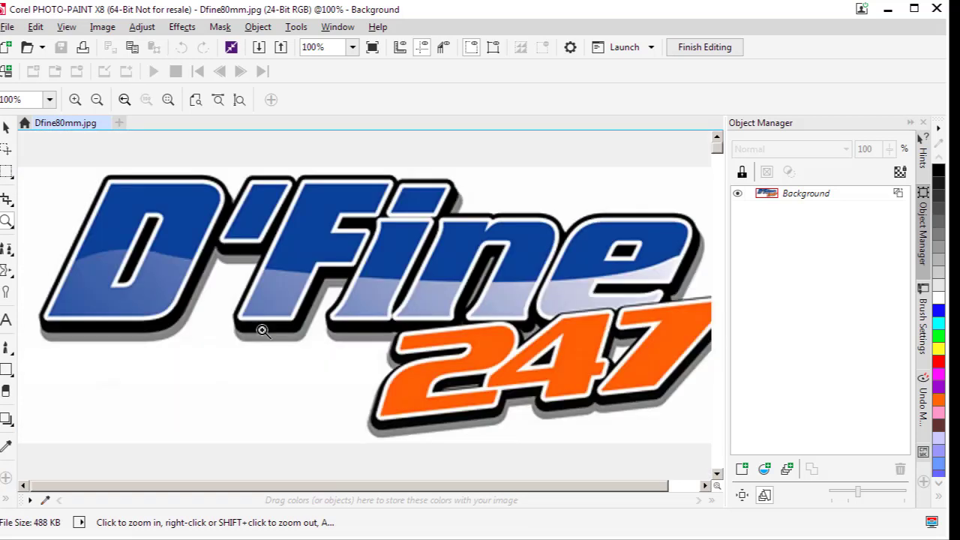
left_click_drag(26, 281, 217, 369)
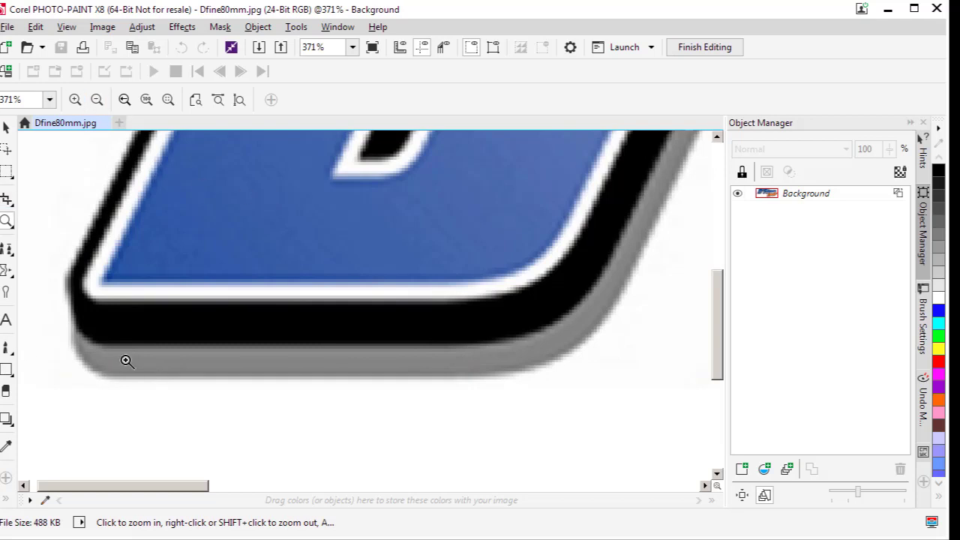
Step: Try brush dabs, undo them, and sample the shadow grey #858484 as the paint colour
left_click(5, 350)
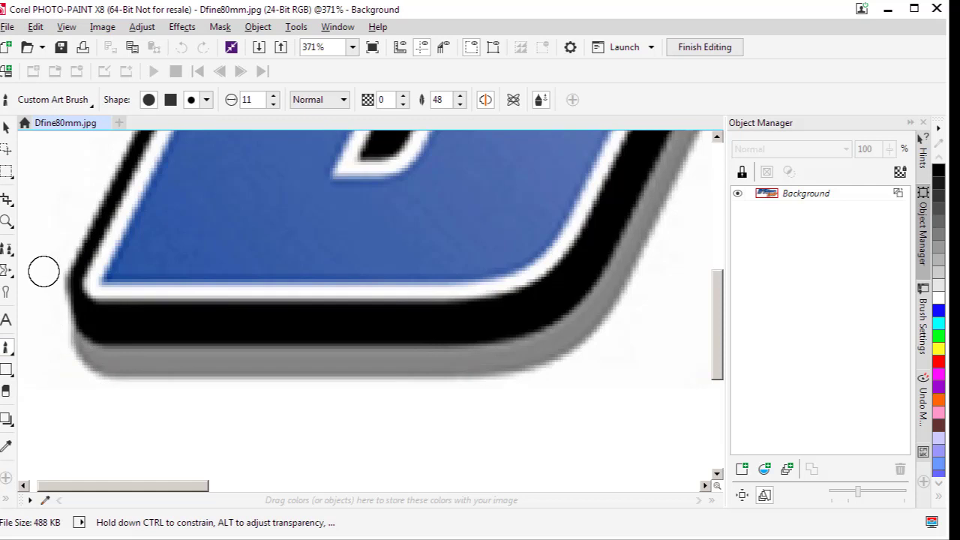
left_click_drag(61, 348, 115, 389)
left_click_drag(61, 328, 133, 378)
left_click(88, 424)
left_click(106, 429)
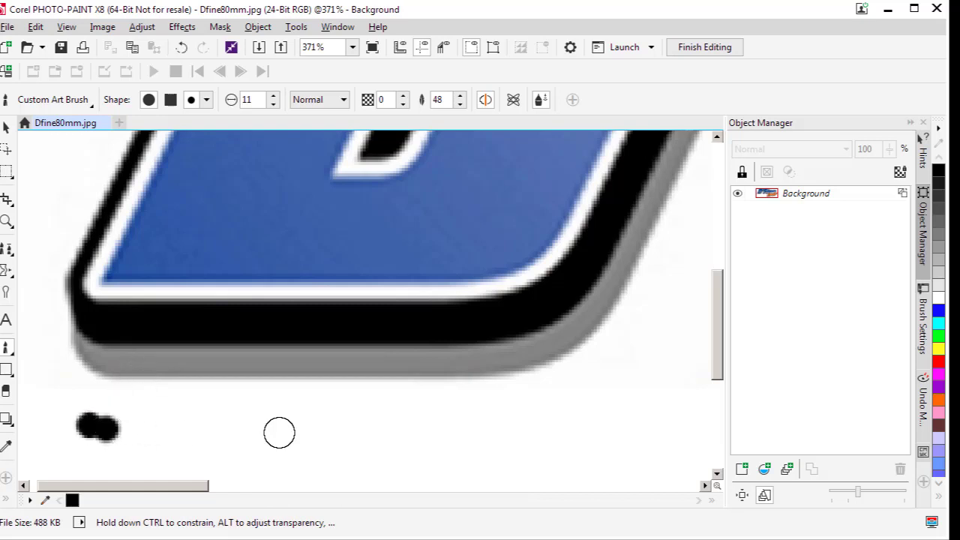
left_click(180, 48)
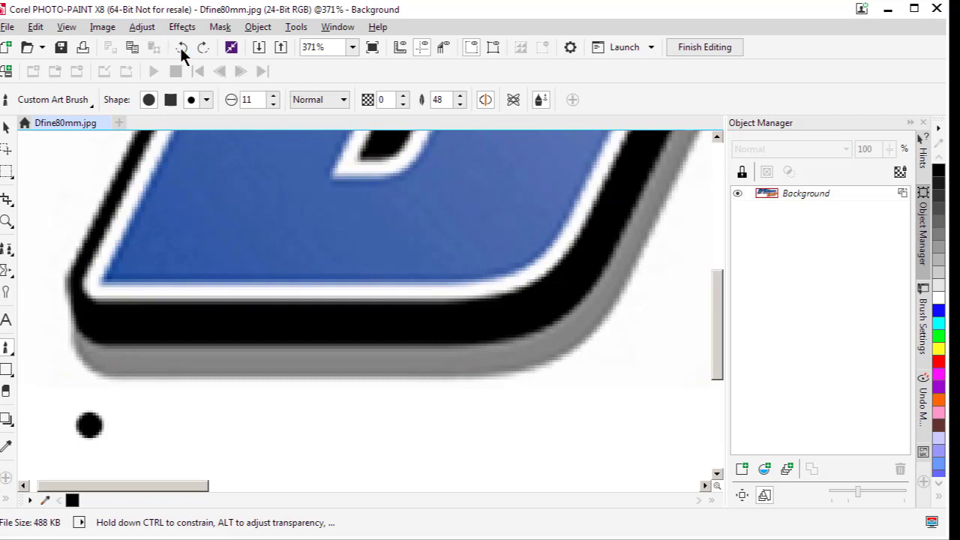
left_click(181, 48)
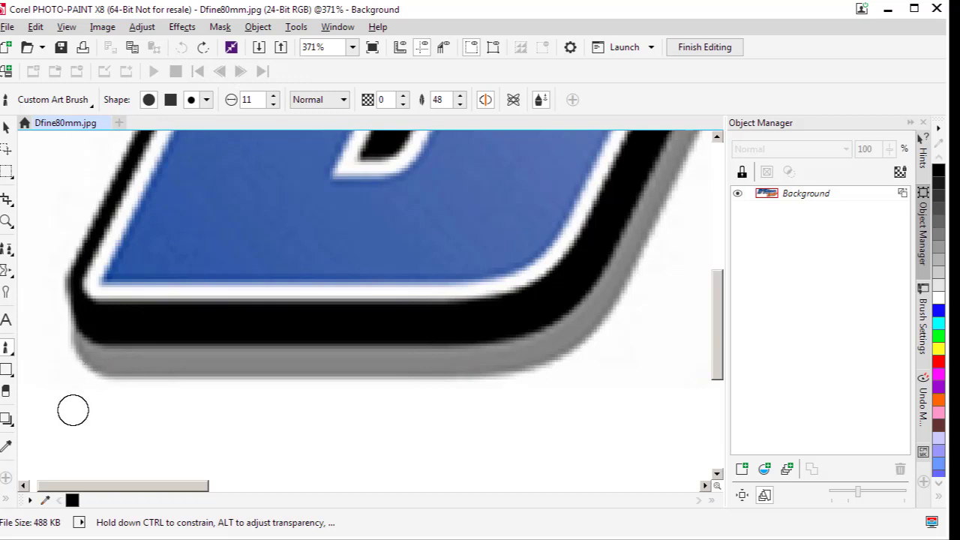
left_click(6, 446)
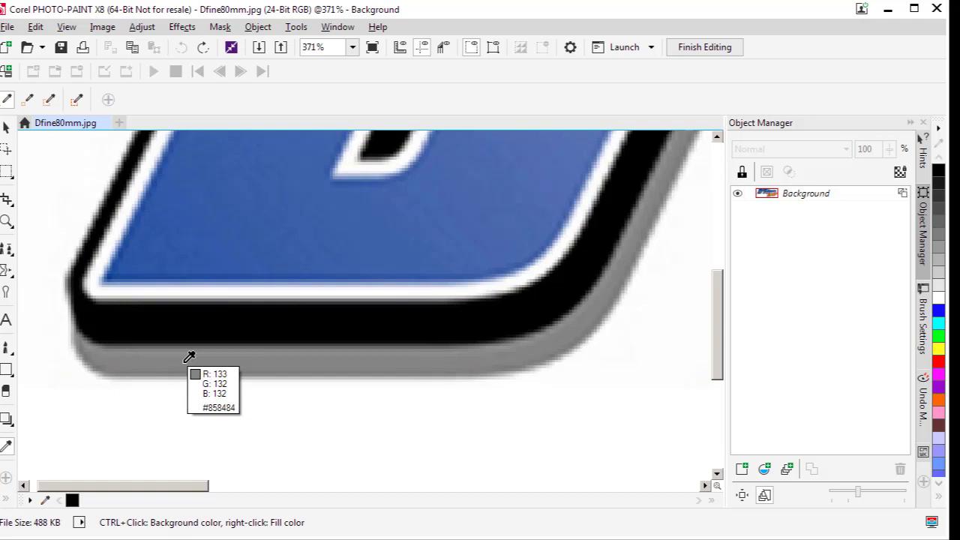
left_click(6, 347)
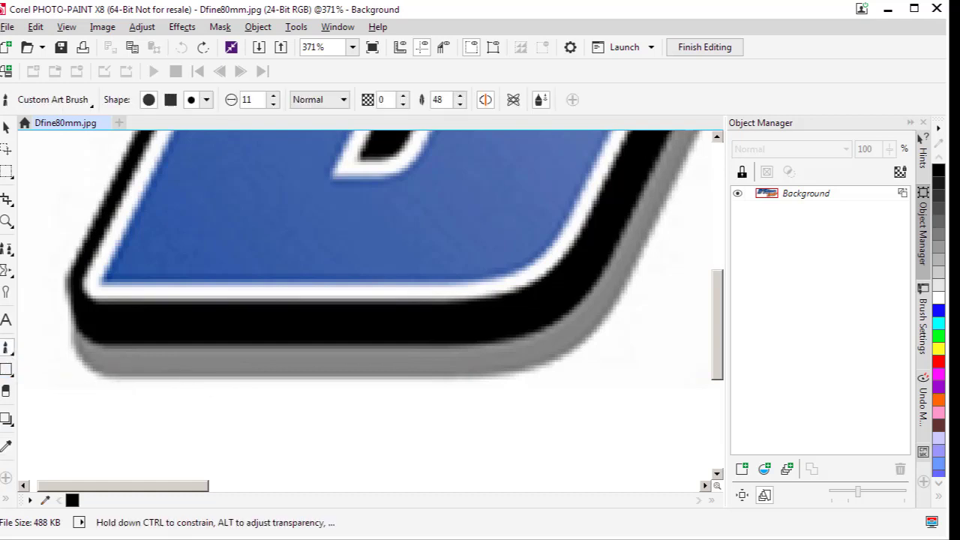
Step: Brush grey along the bottom of the D's shadow and up its right black edge, filling the white notches
left_click(66, 342)
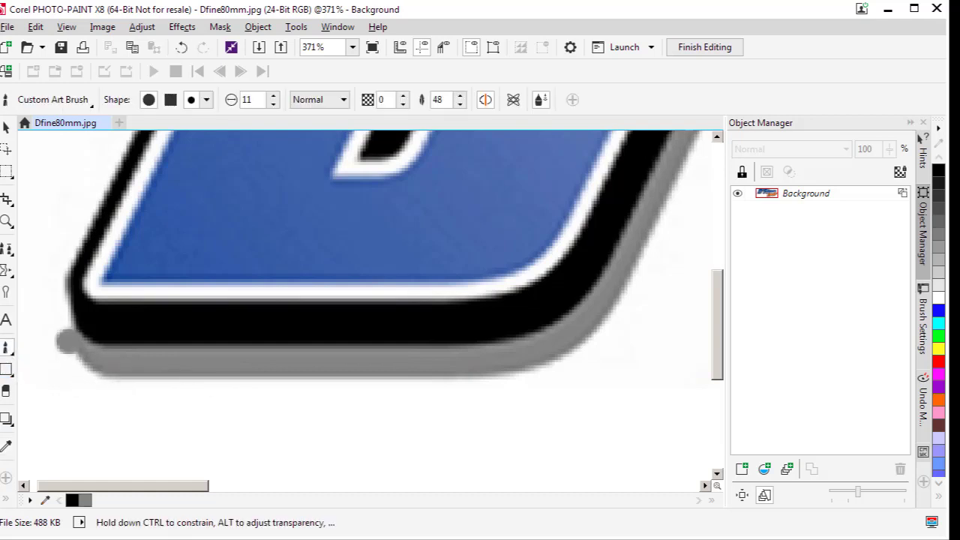
mouse_move(71, 352)
left_mouse_down()
mouse_move(105, 378)
mouse_move(174, 383)
mouse_move(519, 376)
left_mouse_up()
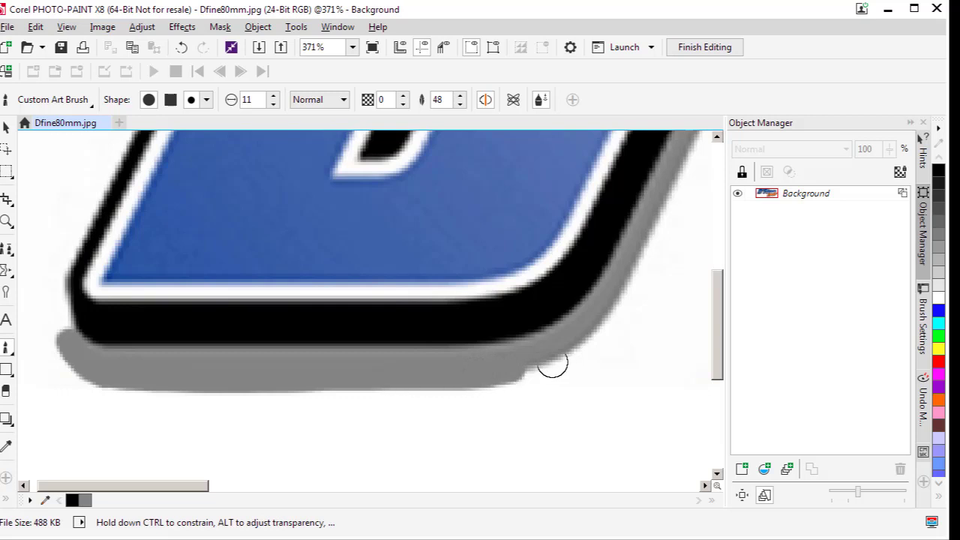
left_click_drag(543, 367, 527, 376)
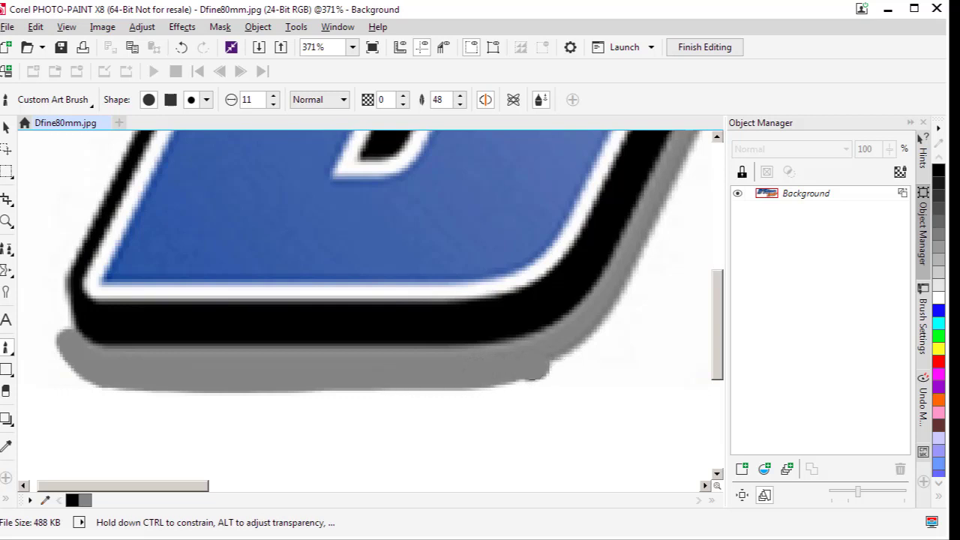
left_click(558, 362)
mouse_move(582, 342)
left_mouse_down()
mouse_move(658, 262)
mouse_move(648, 263)
left_mouse_up()
left_click_drag(716, 328, 713, 277)
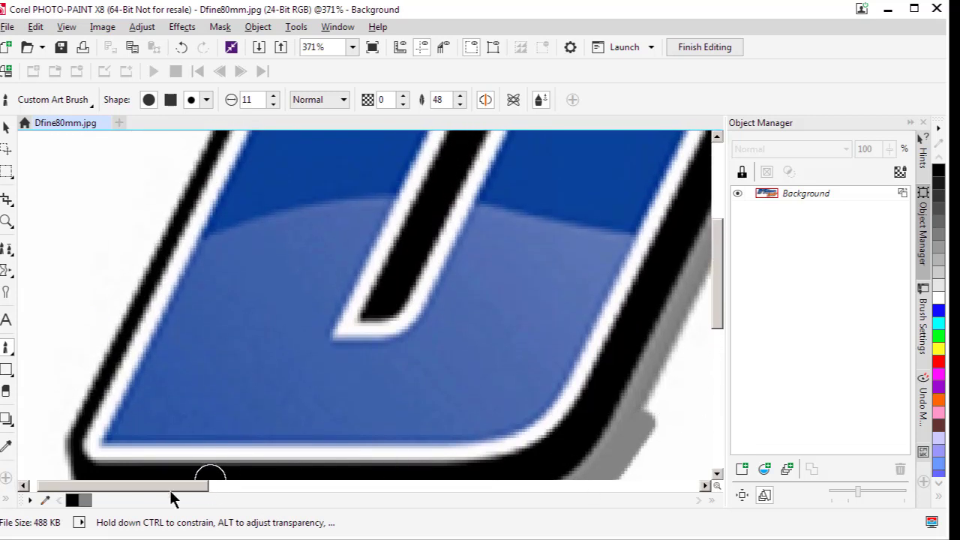
left_click_drag(169, 490, 216, 489)
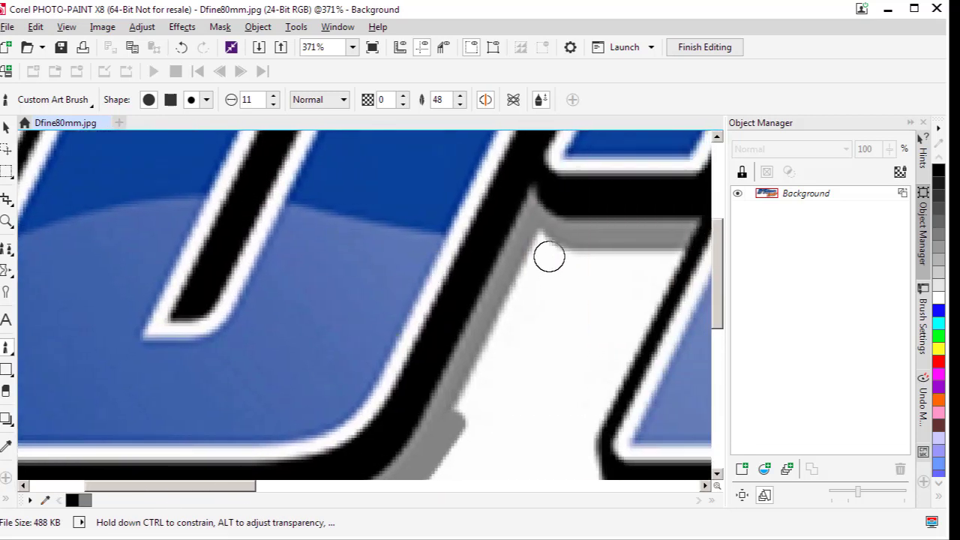
left_click_drag(540, 241, 459, 420)
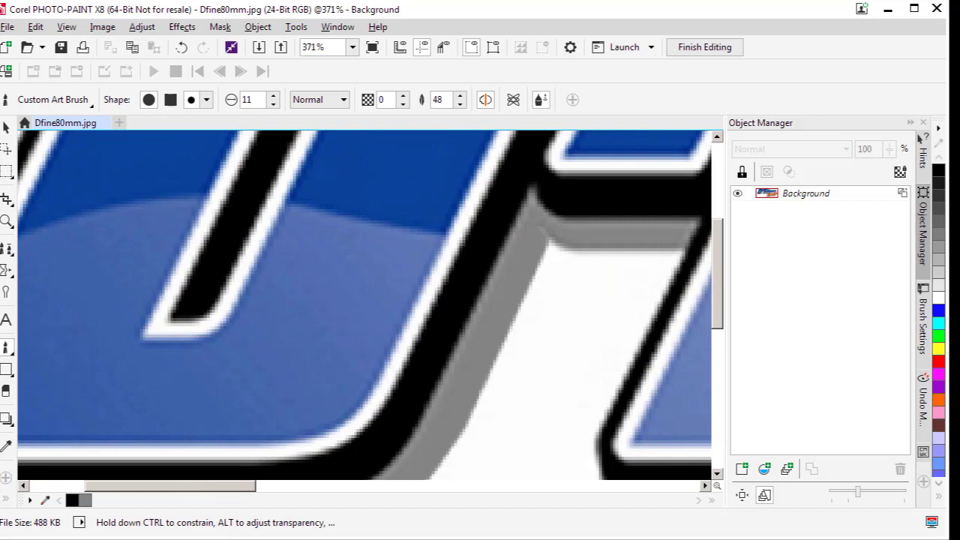
left_click_drag(550, 248, 655, 257)
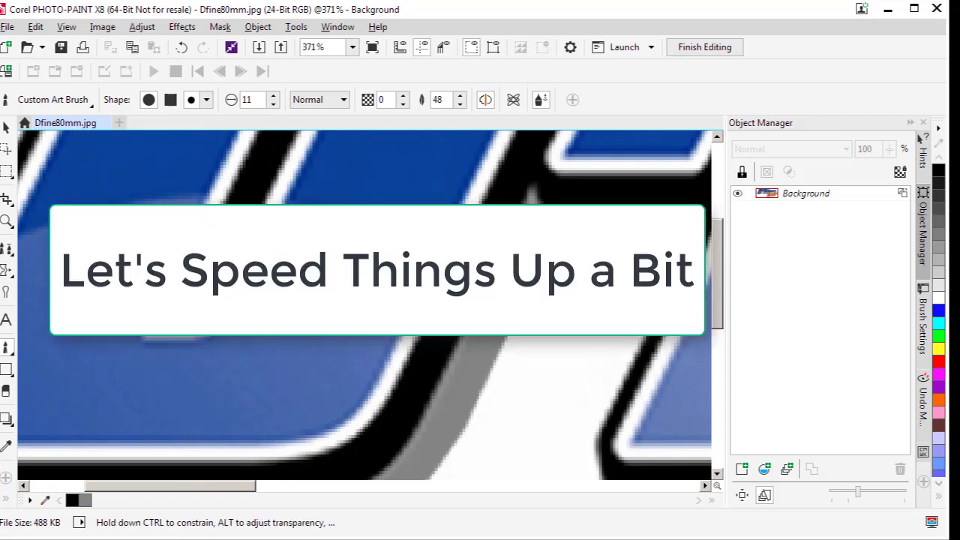
Step: Paint grey bleed beside the next letter and along the blue letter's edge
mouse_move(170, 485)
left_mouse_down()
mouse_move(180, 488)
mouse_move(160, 488)
left_mouse_up()
scroll(365, 321, "right", 5)
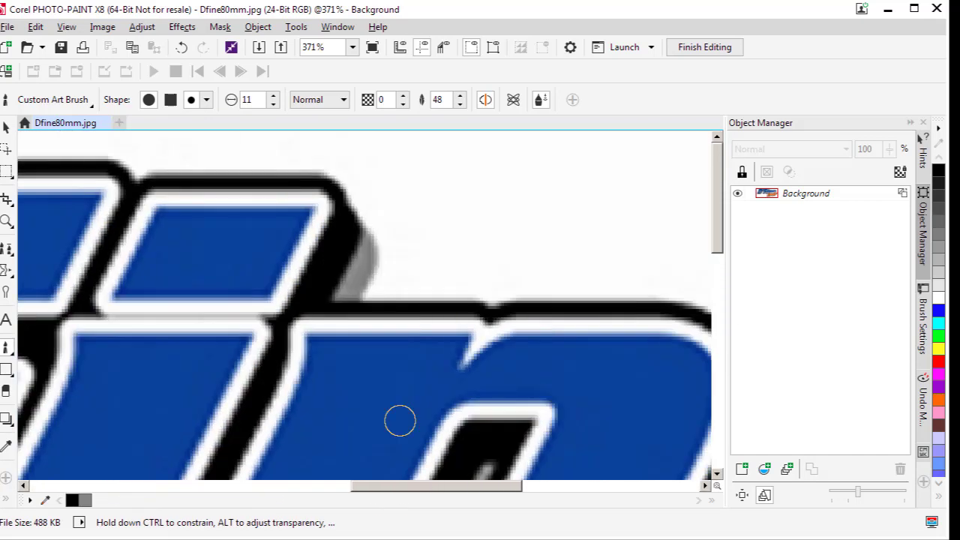
mouse_move(379, 225)
left_mouse_down()
mouse_move(369, 290)
mouse_move(388, 279)
left_mouse_up()
left_click_drag(717, 228, 728, 447)
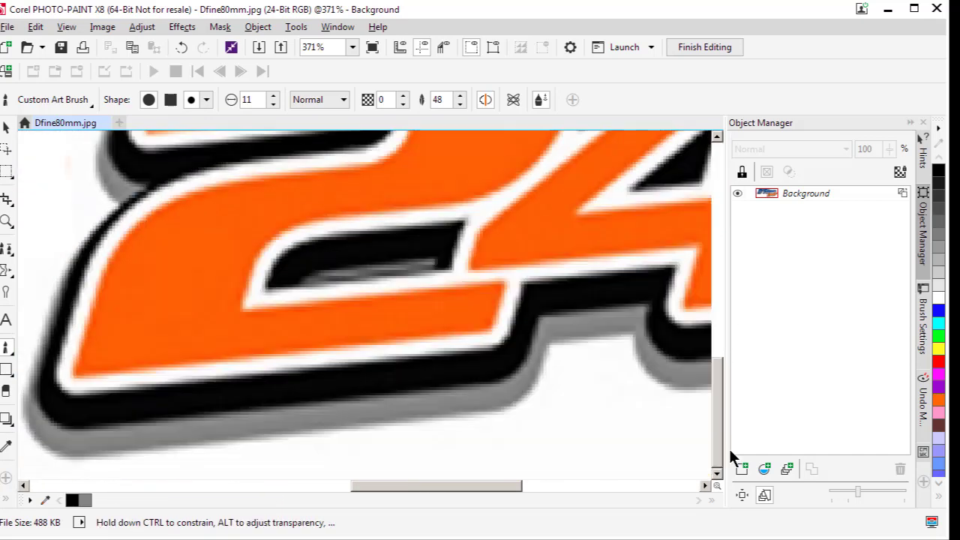
scroll(525, 390, "up", 3)
left_click_drag(398, 486, 219, 486)
mouse_move(232, 184)
left_mouse_down()
mouse_move(243, 214)
mouse_move(387, 237)
mouse_move(527, 191)
left_mouse_up()
left_click_drag(717, 383, 720, 315)
left_click_drag(595, 250, 649, 450)
Step: Keep filling the white gaps beside the black outlines with grey across the lettering
mouse_move(304, 486)
left_mouse_down()
mouse_move(385, 451)
mouse_move(405, 453)
mouse_move(228, 458)
left_mouse_up()
left_click_drag(718, 311, 717, 357)
left_click_drag(390, 324, 407, 400)
left_click_drag(723, 397, 723, 457)
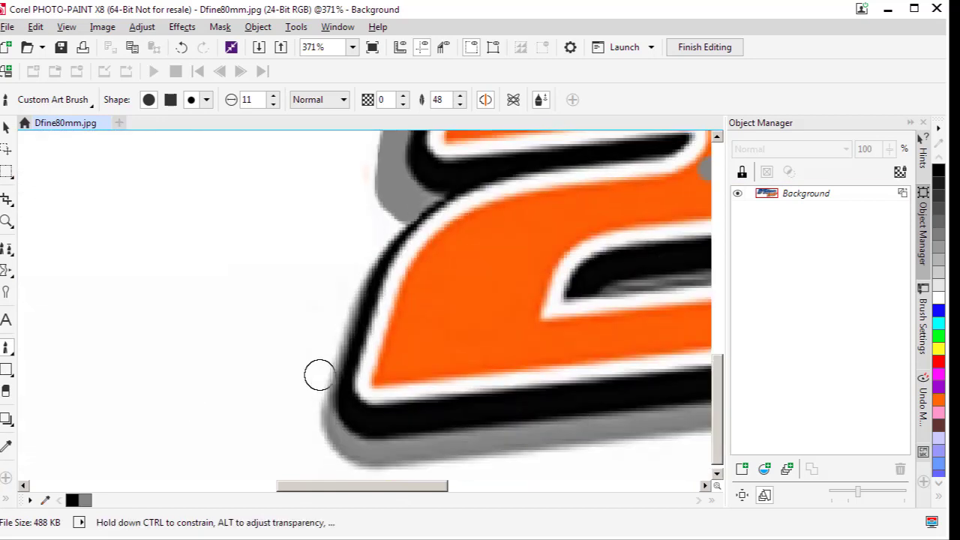
mouse_move(322, 353)
left_mouse_down()
mouse_move(335, 459)
mouse_move(449, 486)
left_mouse_up()
mouse_move(387, 472)
left_mouse_down()
mouse_move(457, 422)
mouse_move(513, 357)
mouse_move(645, 405)
mouse_move(706, 414)
left_mouse_up()
left_click_drag(495, 491, 660, 491)
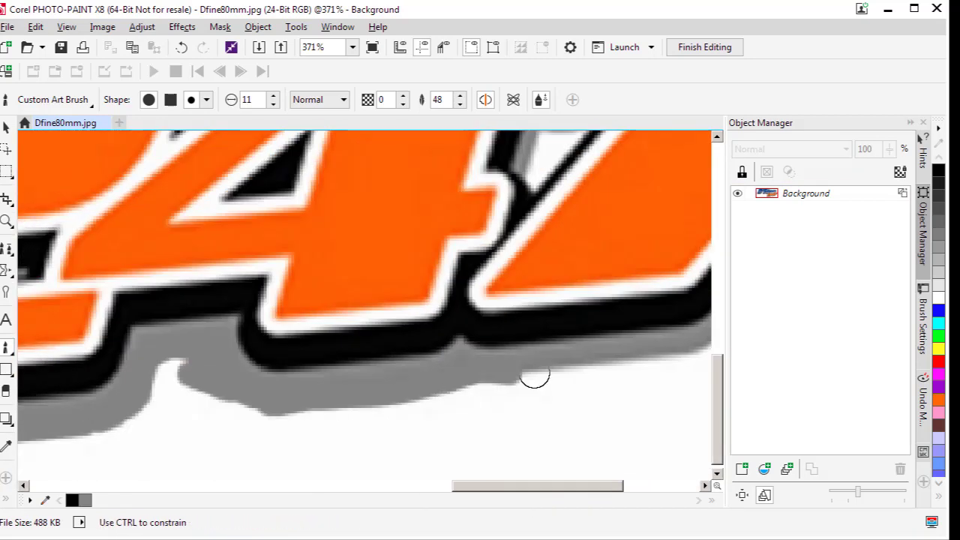
left_click_drag(350, 363, 432, 335)
scroll(667, 312, "up", 5)
mouse_move(667, 313)
left_mouse_down()
mouse_move(688, 276)
mouse_move(685, 214)
left_mouse_up()
Step: Sample the black edge colour and paint black along the D's top outline
left_click(6, 446)
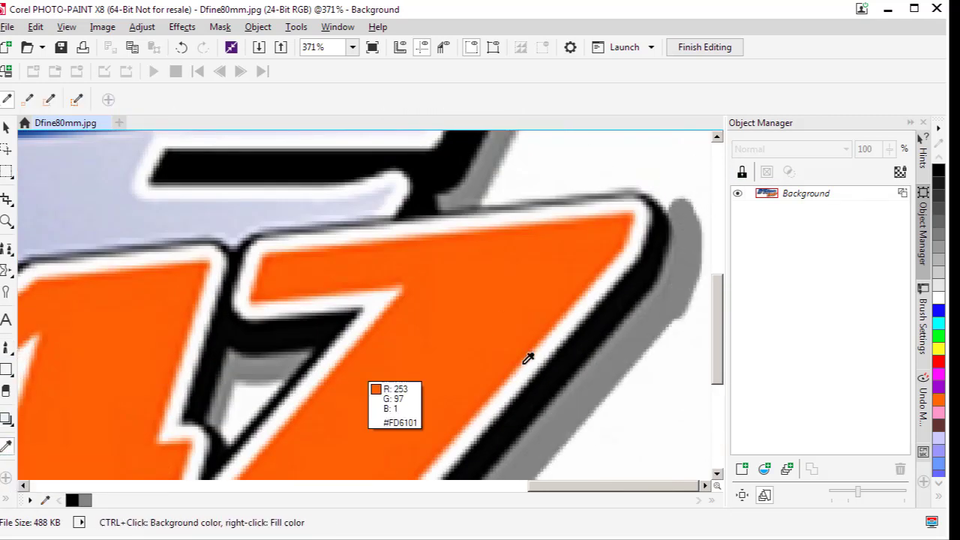
left_click(480, 165)
mouse_move(488, 196)
left_mouse_down()
mouse_move(582, 184)
mouse_move(675, 207)
left_mouse_up()
scroll(553, 306, "up", 5)
mouse_move(553, 306)
left_mouse_down()
mouse_move(474, 243)
mouse_move(533, 275)
mouse_move(152, 238)
left_mouse_up()
scroll(153, 238, "left", 5)
left_click(383, 287)
left_click_drag(383, 288, 343, 445)
scroll(343, 445, "left", 5)
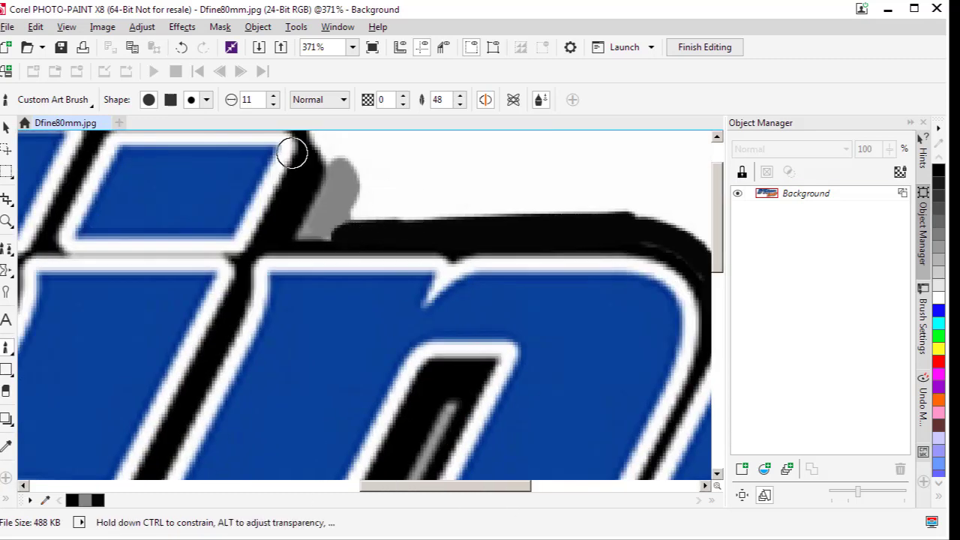
left_click_drag(472, 164, 90, 163)
scroll(293, 473, "left", 5)
mouse_move(601, 150)
left_mouse_down()
mouse_move(280, 157)
mouse_move(52, 239)
mouse_move(37, 278)
left_mouse_up()
Step: Continue touching up the black outline edges across the logo, then zoom to 100%
scroll(292, 383, "left", 5)
left_click_drag(383, 188, 292, 154)
scroll(292, 155, "left", 5)
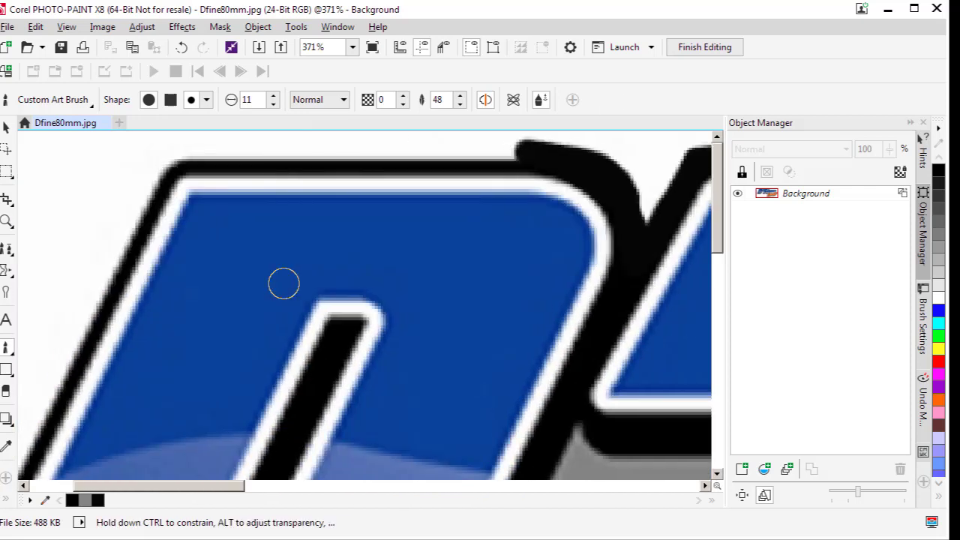
mouse_move(525, 154)
left_mouse_down()
mouse_move(169, 154)
mouse_move(53, 428)
left_mouse_up()
scroll(275, 332, "down", 5)
scroll(275, 332, "left", 2)
left_click_drag(184, 156, 57, 458)
scroll(188, 497, "right", 5)
mouse_move(231, 242)
left_mouse_down()
mouse_move(143, 437)
mouse_move(150, 454)
left_mouse_up()
mouse_move(557, 327)
left_mouse_down()
mouse_move(511, 384)
mouse_move(488, 454)
left_mouse_up()
scroll(428, 491, "right", 5)
scroll(720, 315, "down", 5)
mouse_move(115, 255)
left_mouse_down()
mouse_move(89, 284)
mouse_move(45, 394)
left_mouse_up()
scroll(583, 485, "right", 5)
key("ctrl+1")
Step: Zoom onto the letter e and paint black down its edge
key("e")
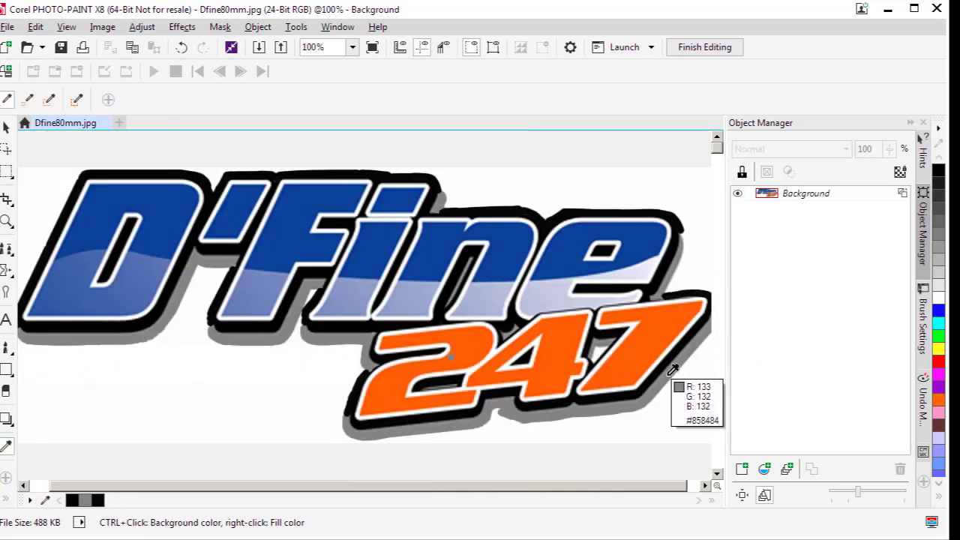
key("z")
left_click(640, 240)
left_click(5, 346)
mouse_move(553, 165)
left_mouse_down()
mouse_move(563, 199)
mouse_move(495, 383)
left_mouse_up()
Step: Finish editing the bitmap and save the changes to Dfine80mm.jpg
key("ctrl+1")
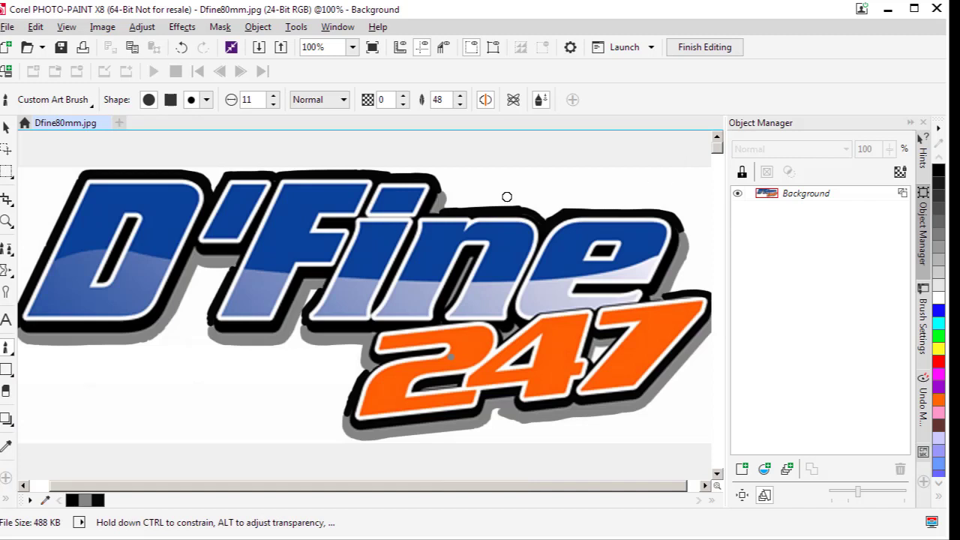
scroll(549, 198, "down", 3)
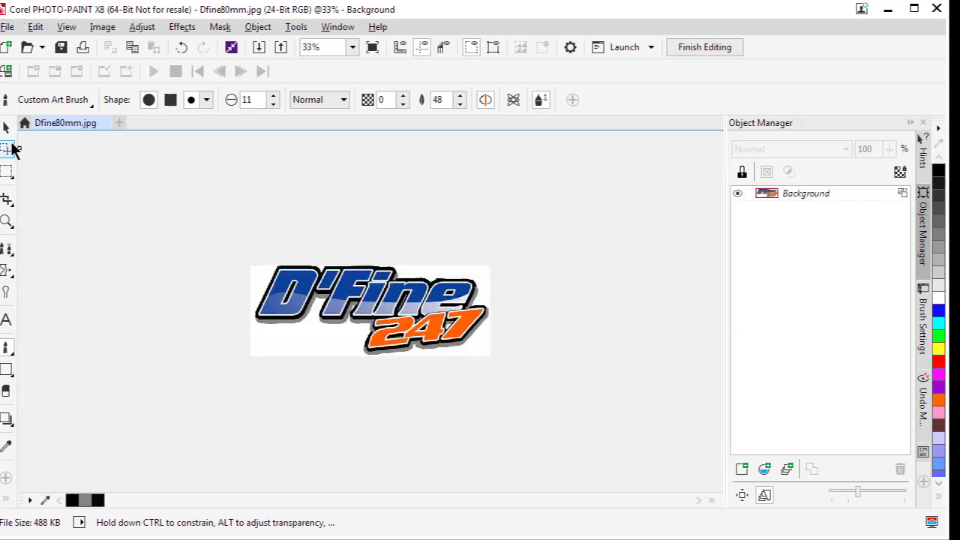
left_click(694, 45)
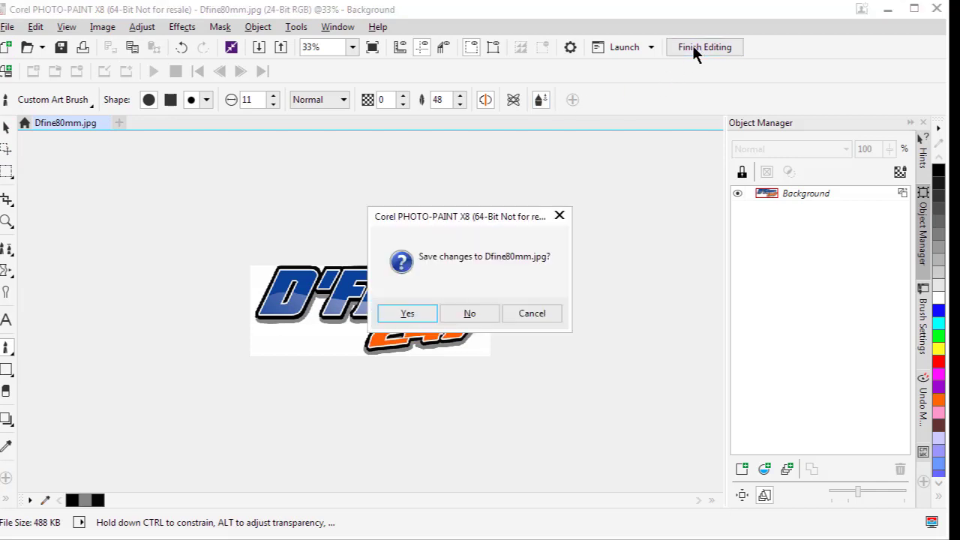
left_click(407, 314)
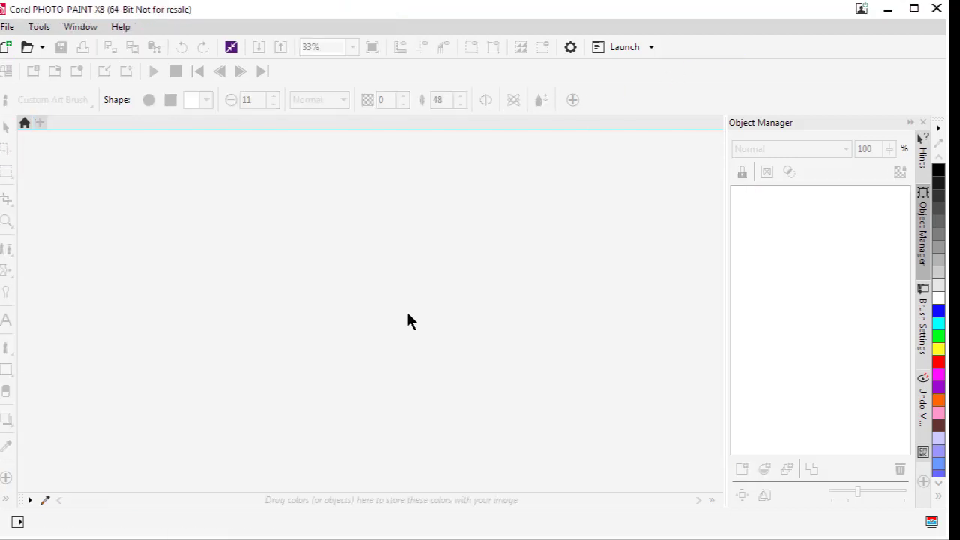
Step: Back in CorelDRAW, create a CutContour magenta boundary around the lower vector logo
left_click(885, 14)
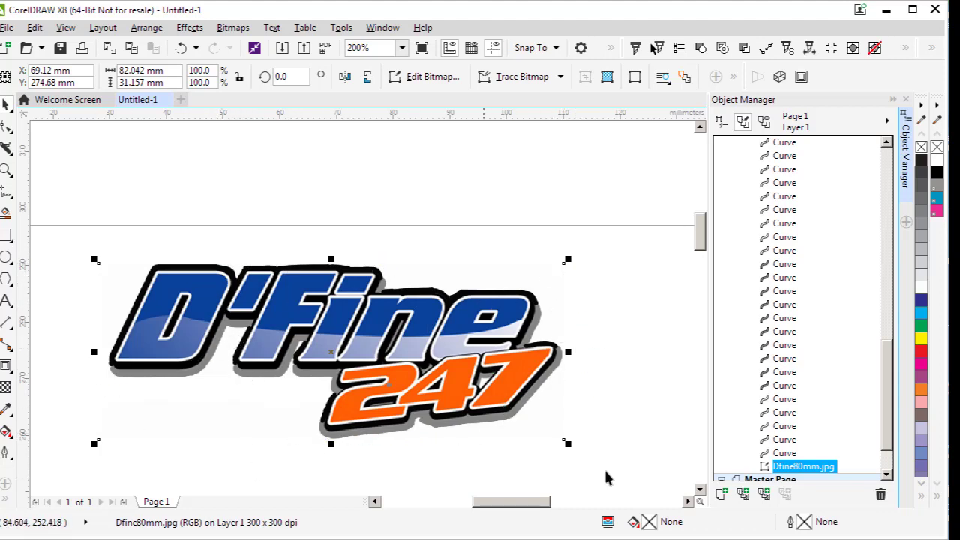
key("F3")
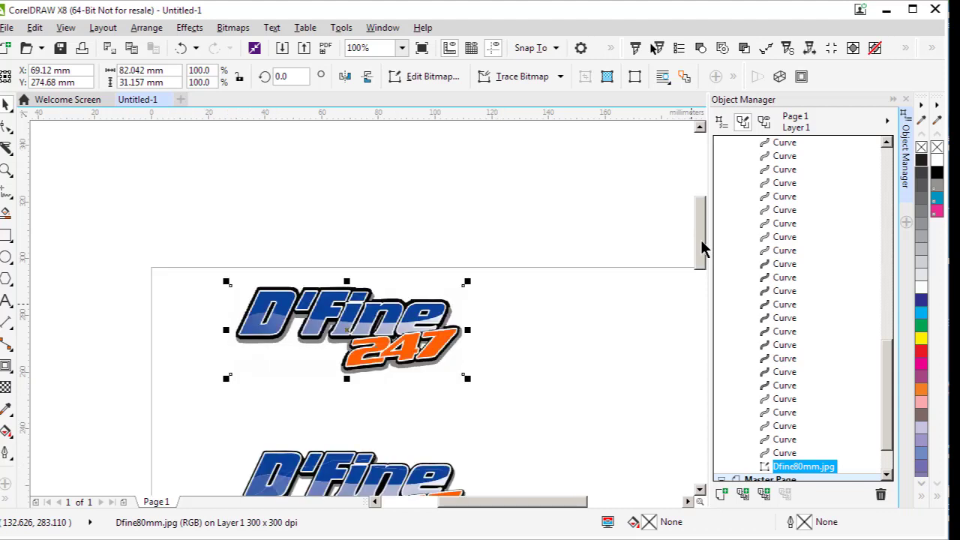
left_click_drag(699, 240, 699, 261)
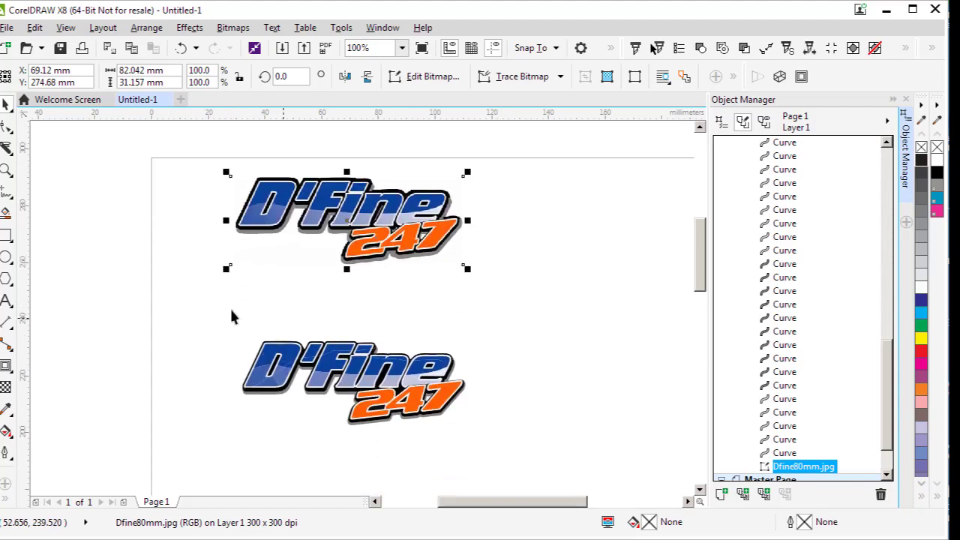
left_click(108, 253)
left_click_drag(202, 321, 538, 471)
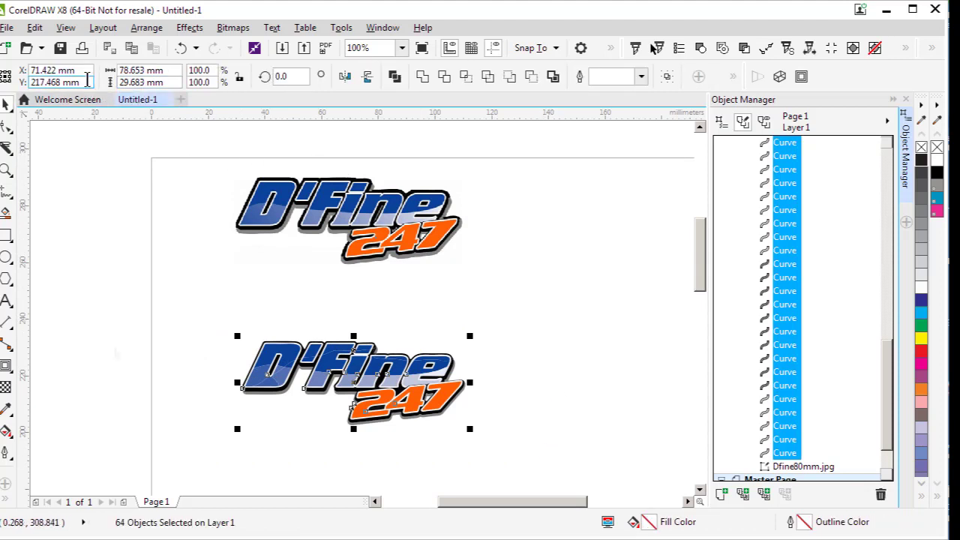
left_click(132, 30)
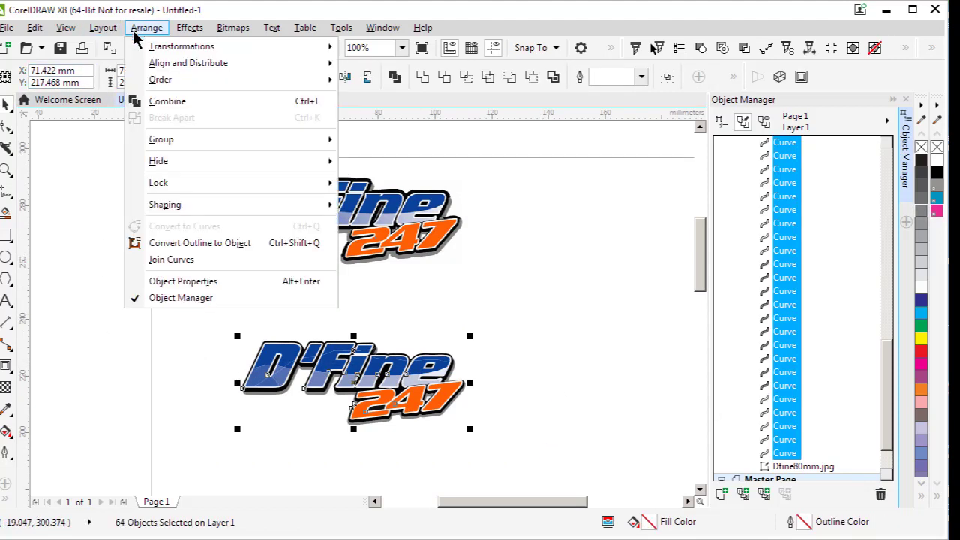
mouse_move(163, 205)
left_click(380, 306)
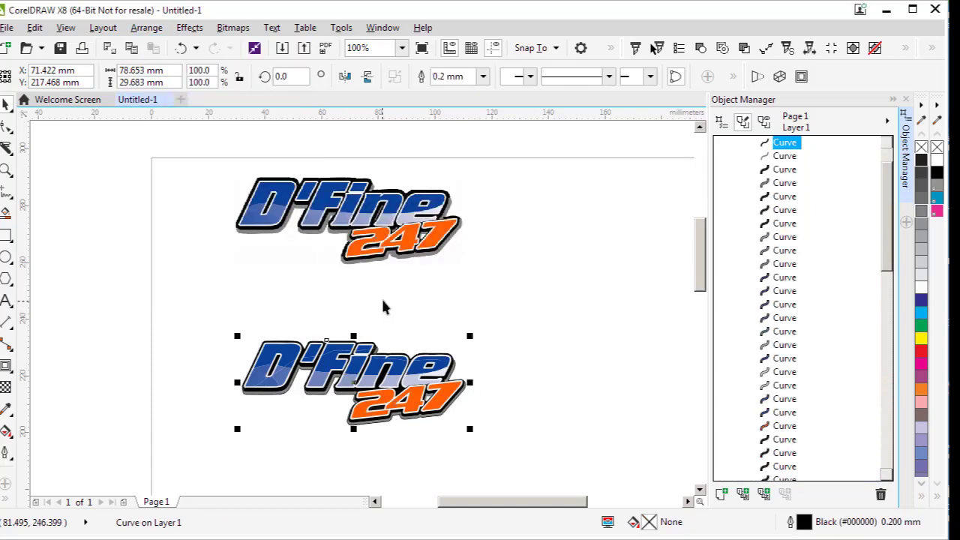
right_click(937, 212)
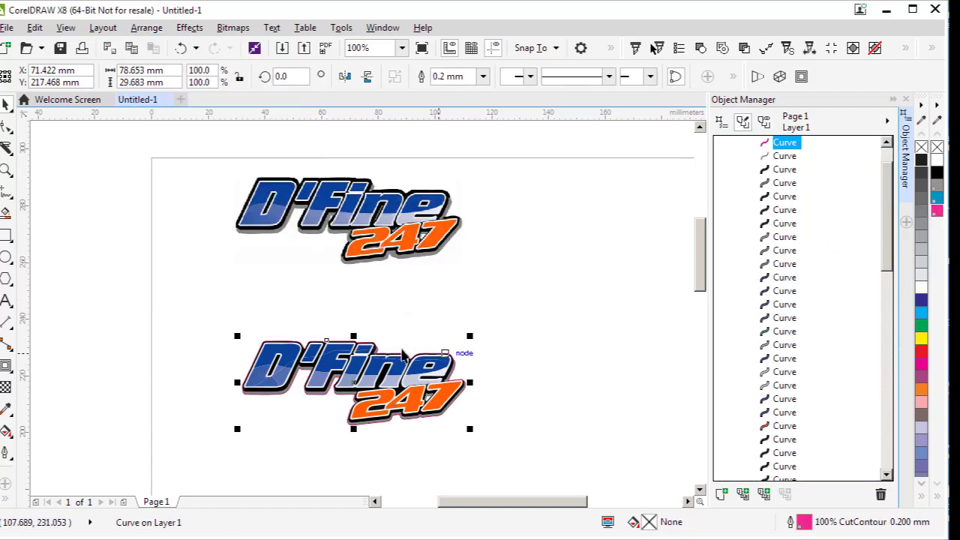
Step: Move the boundary onto the upper bitmap logo and nudge it right to align
left_click_drag(365, 383, 349, 227)
left_click(6, 170)
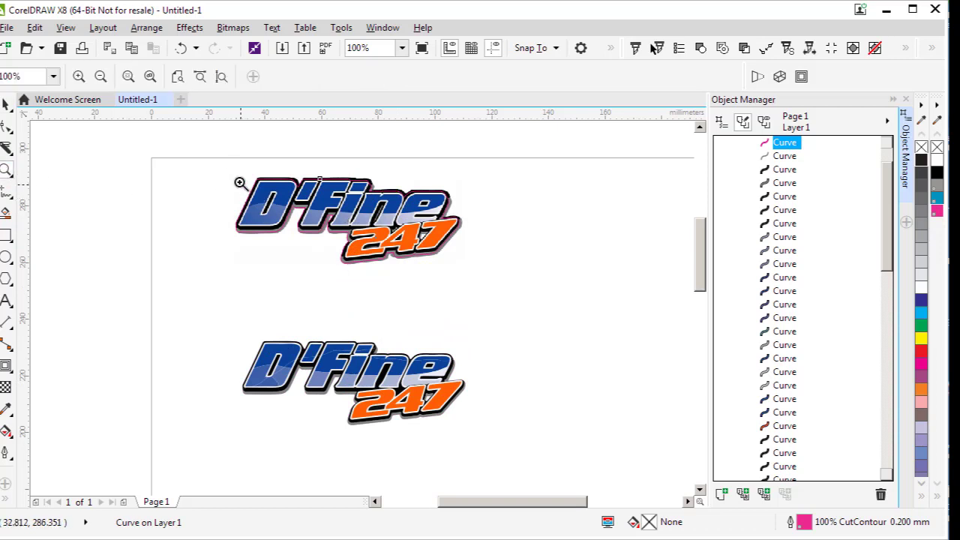
left_click_drag(226, 158, 517, 315)
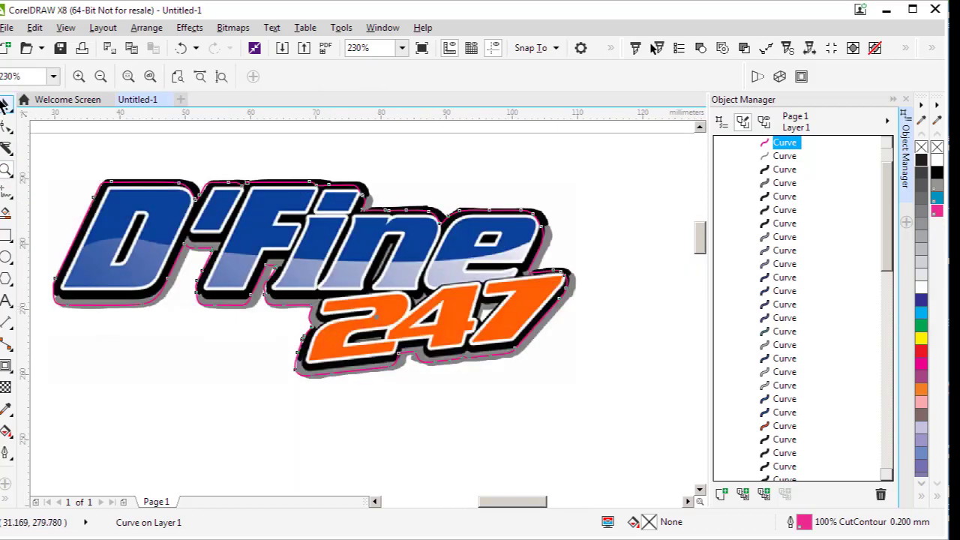
left_click(4, 107)
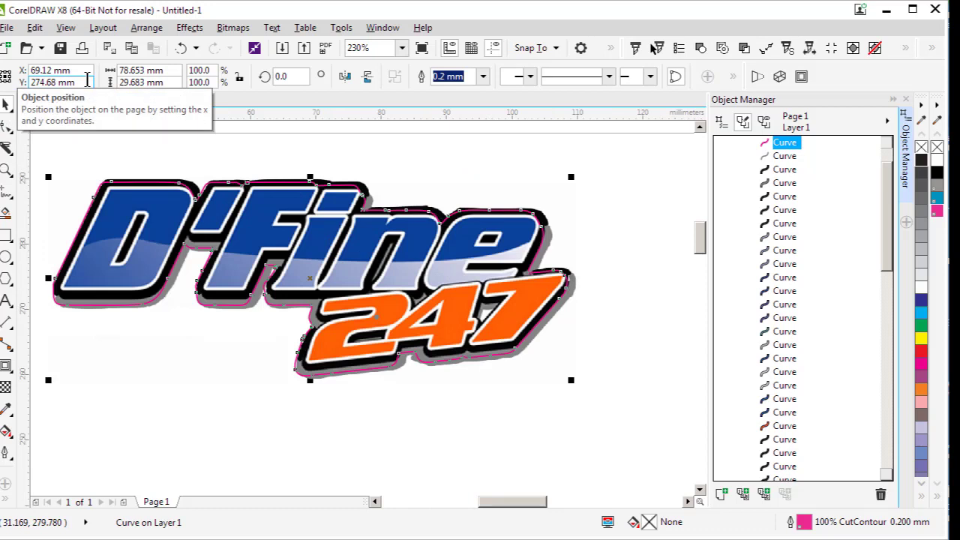
key("Right")
key("Right")
key("Right")
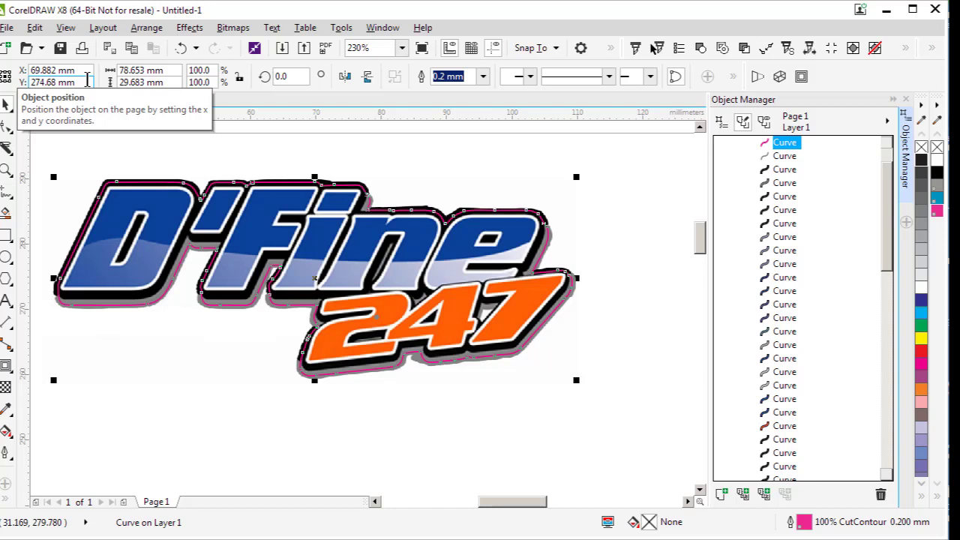
Step: Nudge the CutContour boundary up one step so it sits at Y 274.934 mm over the bitmap
key("Up")
key("Up")
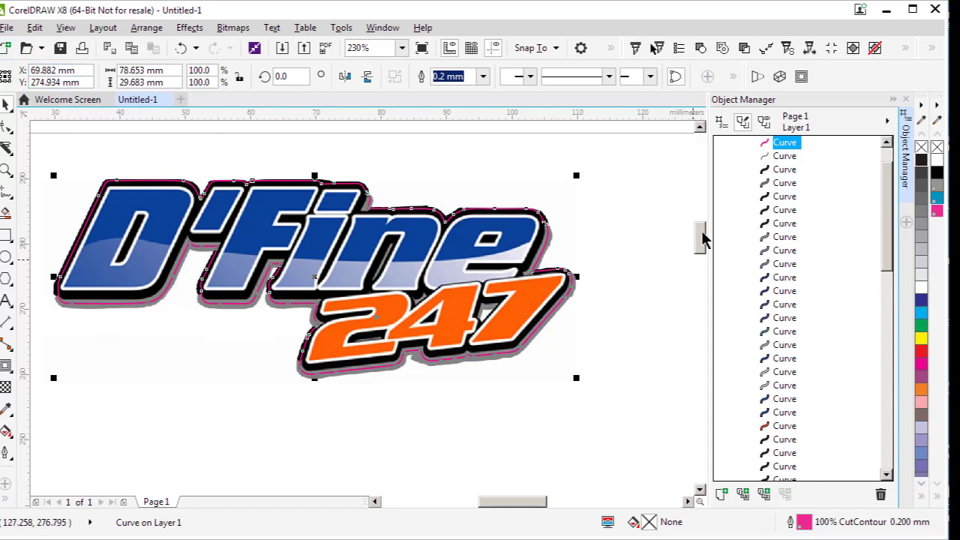
scroll(703, 239, "down", 3)
Step: Select the D'Fine 247 bitmap with its magenta CutContour boundary and begin exporting them
left_click(356, 173)
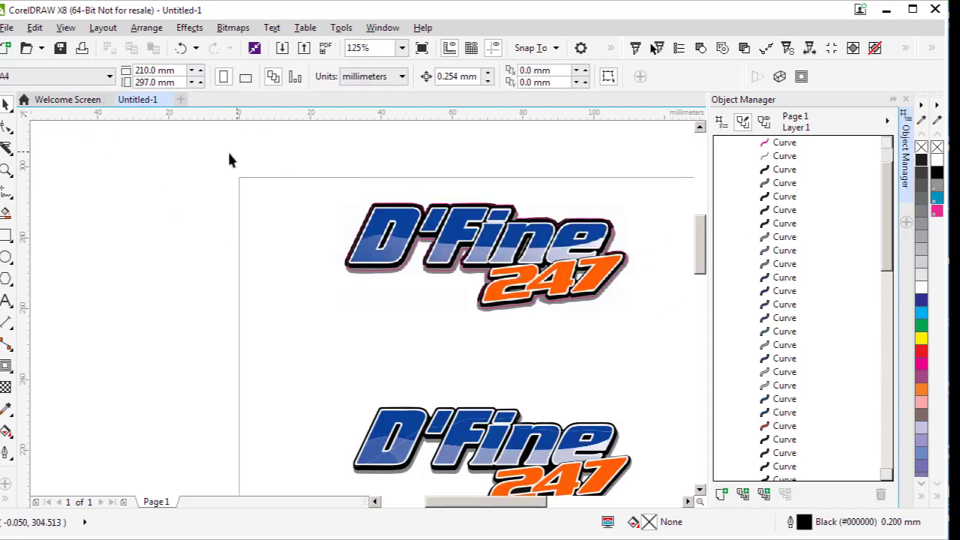
left_click_drag(214, 149, 667, 369)
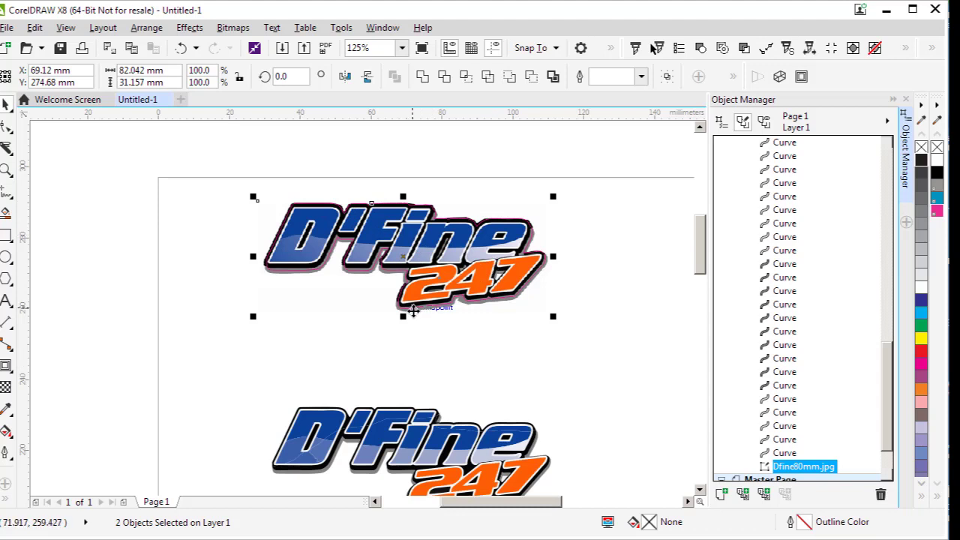
left_click(9, 29)
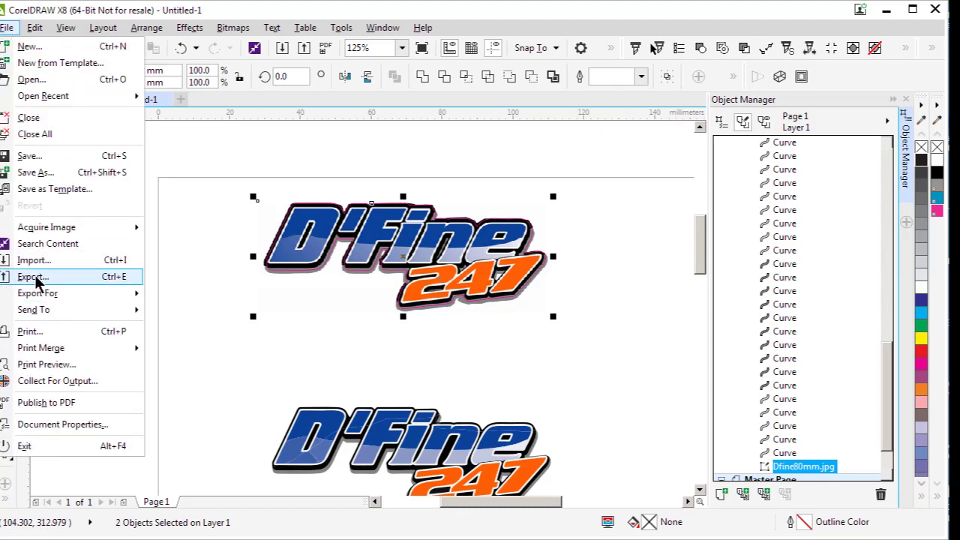